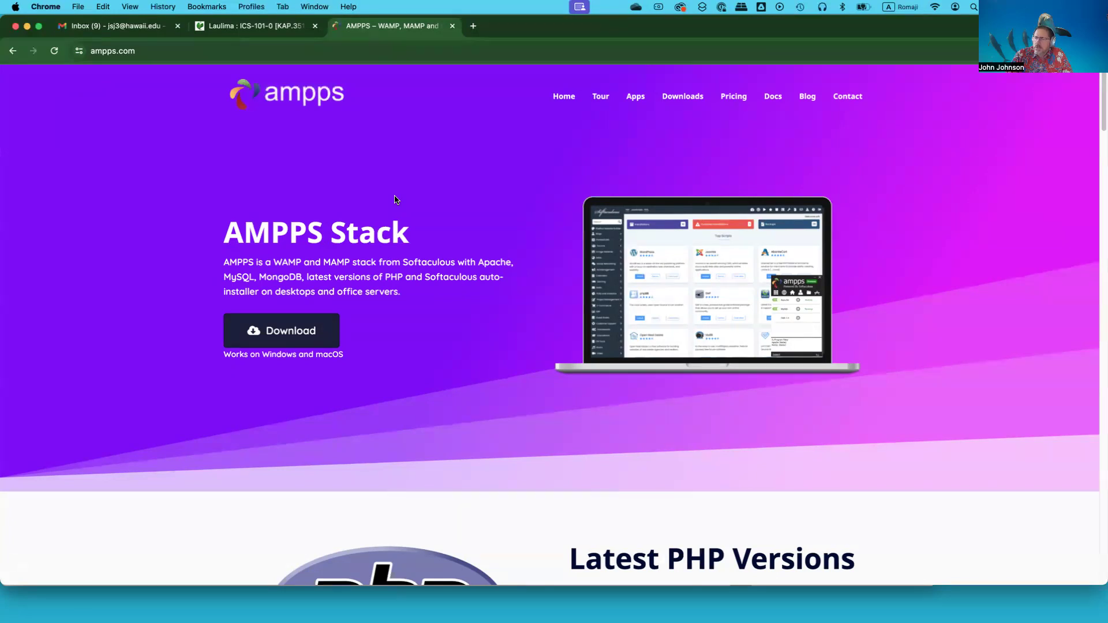
Step: Download the macOS version of AMPPS from the AMPPS downloads page, skipping the newsletter subscription
left_click(296, 331)
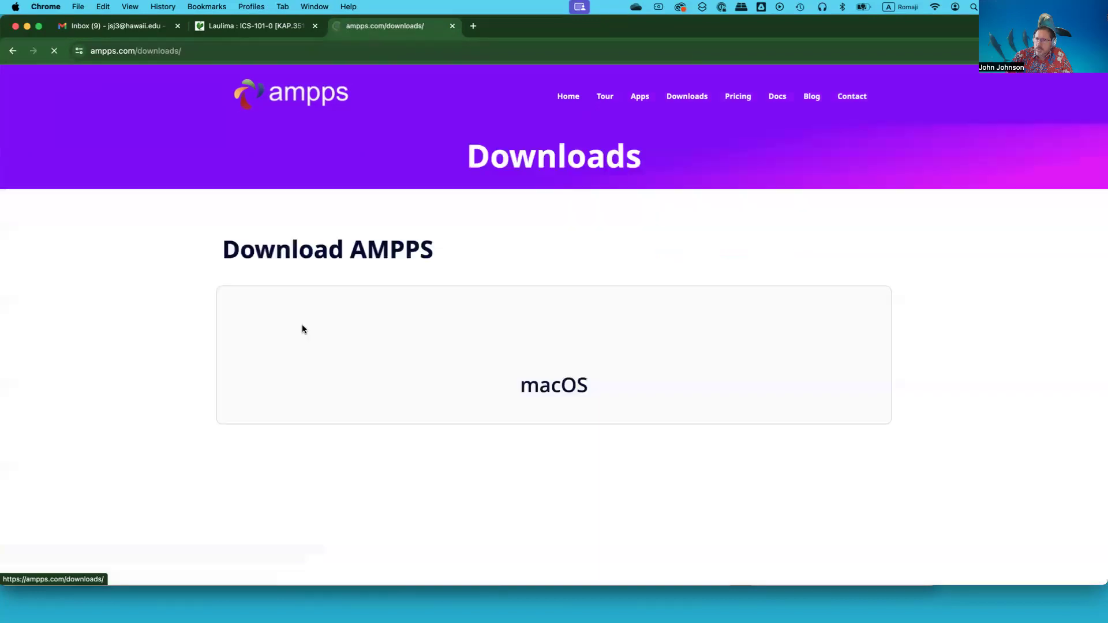
scroll(393, 321, "down", 2)
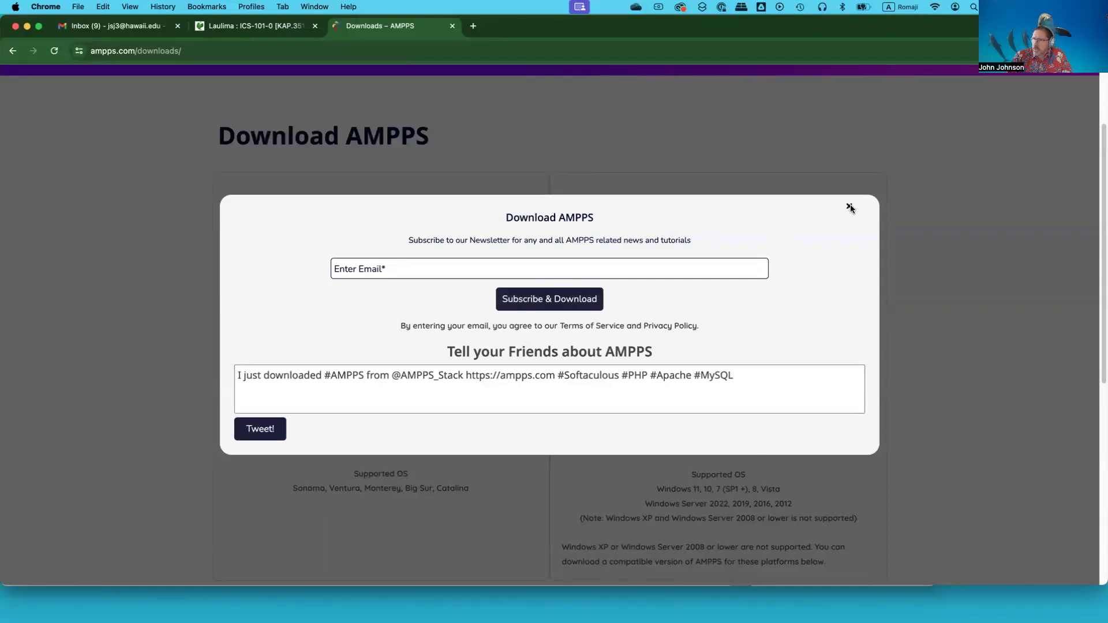
left_click(849, 207)
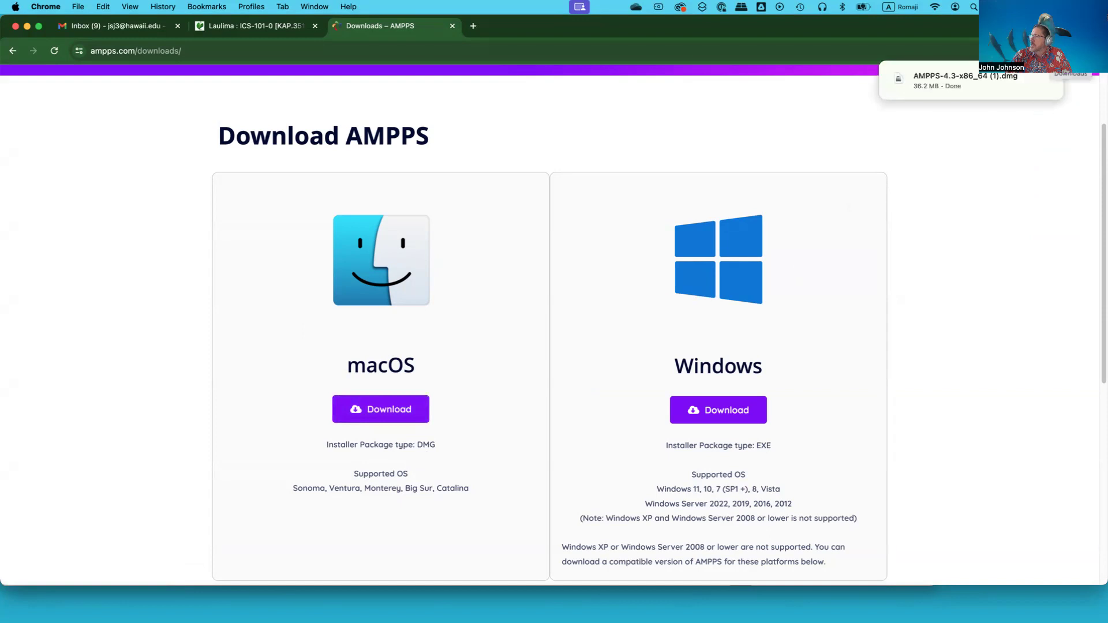
Step: Open the downloaded AMPPS-4.3 DMG file and copy the AMPPS folder into the Applications folder
mouse_move(941, 75)
left_click(941, 78)
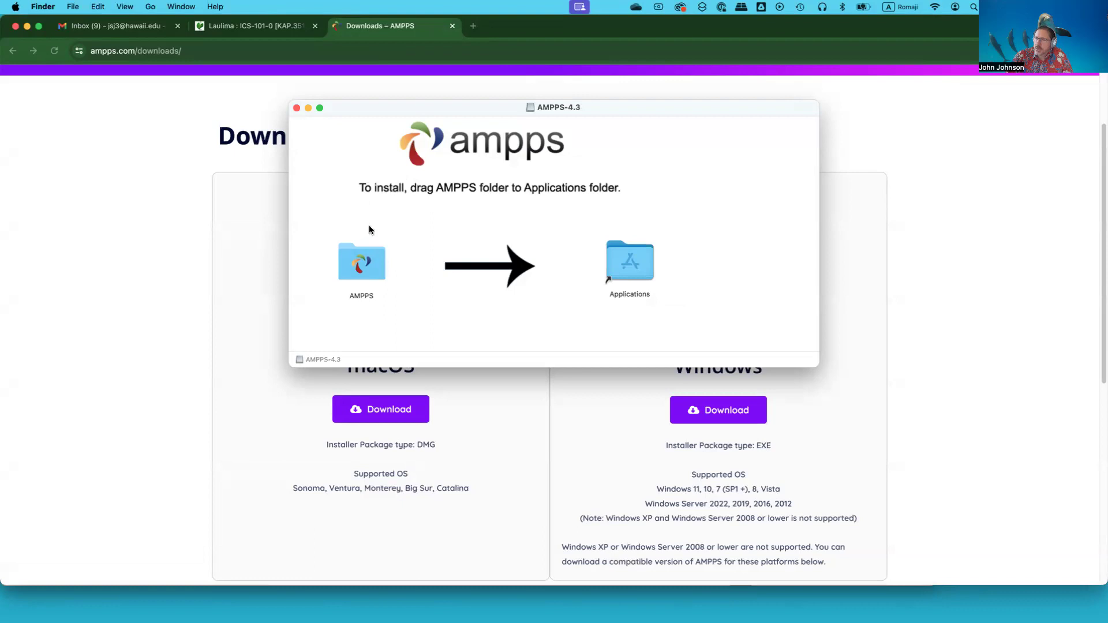
left_click_drag(357, 261, 523, 215)
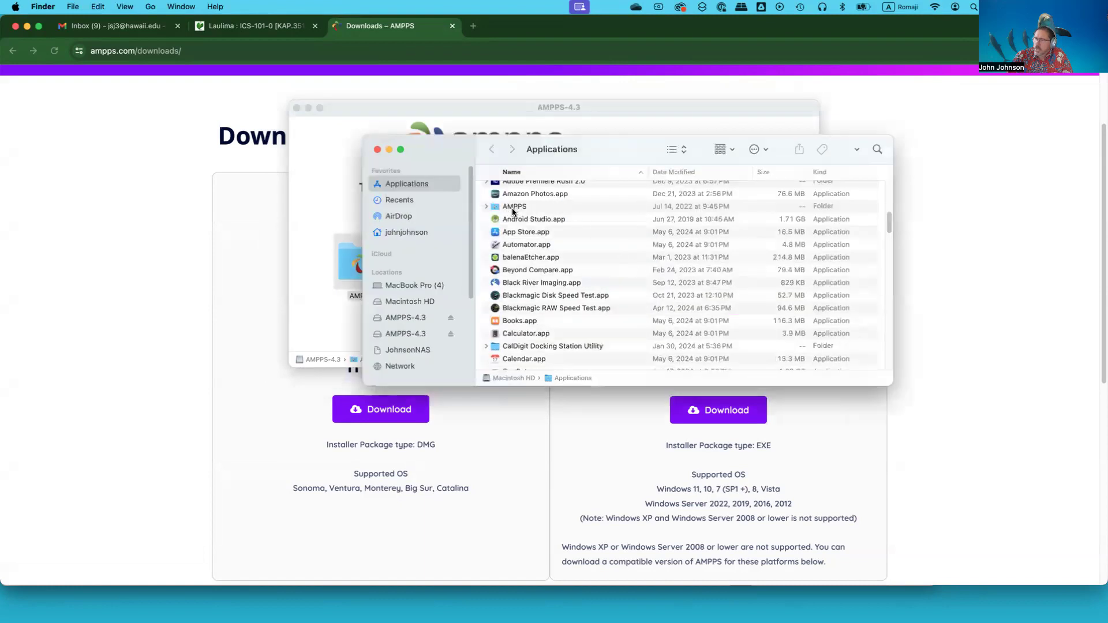
left_click(378, 150)
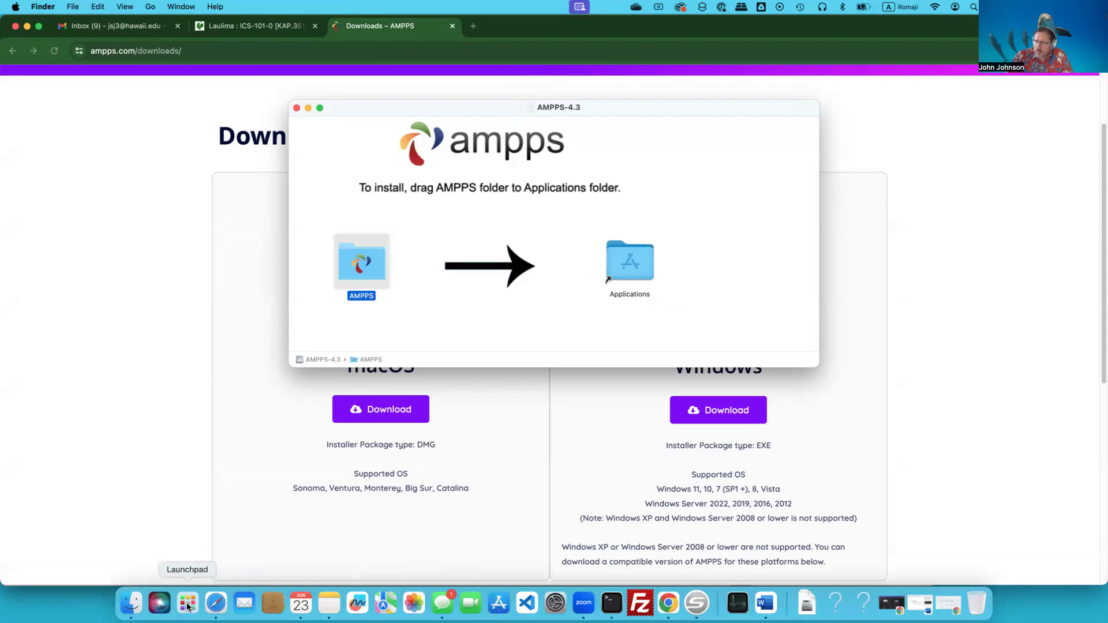
Step: Search the installed applications for "am" in Launchpad and launch Ampps
left_click(187, 605)
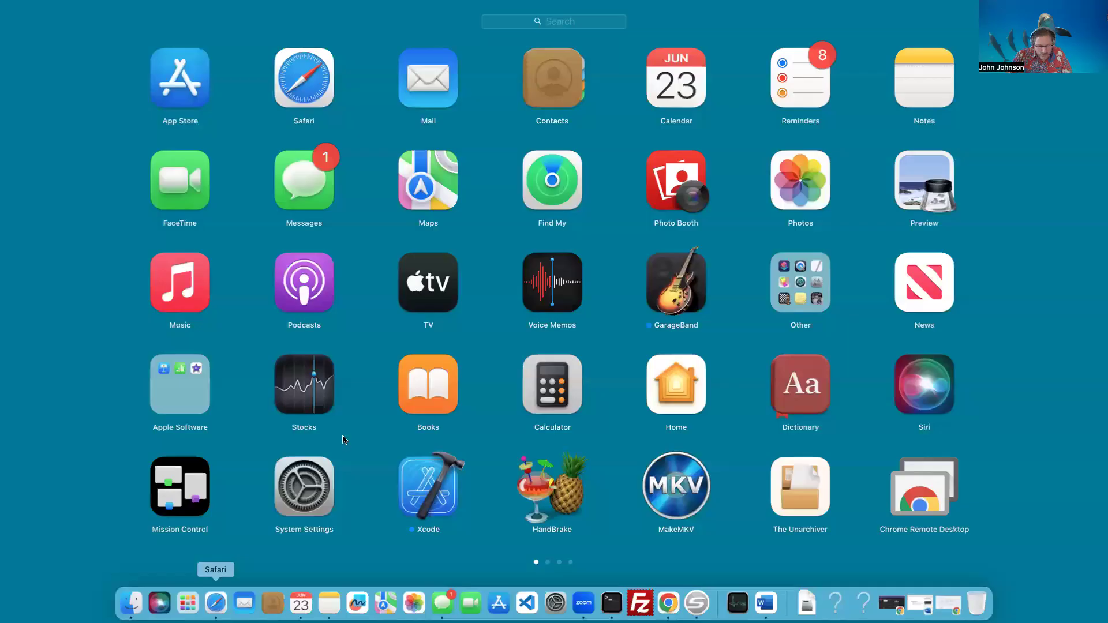
type("am")
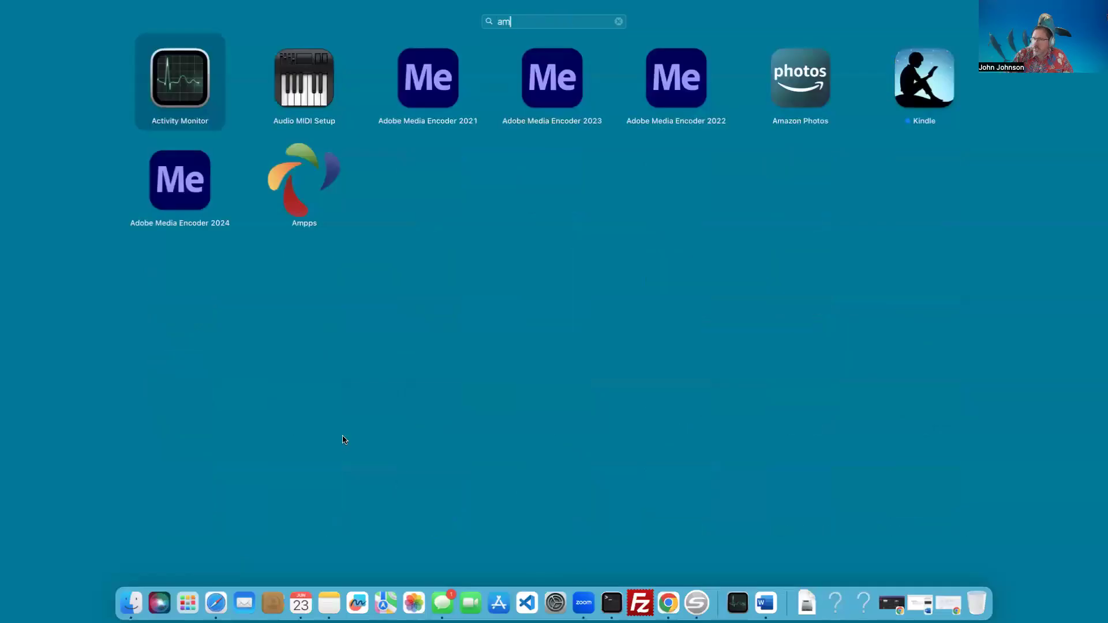
left_click(304, 194)
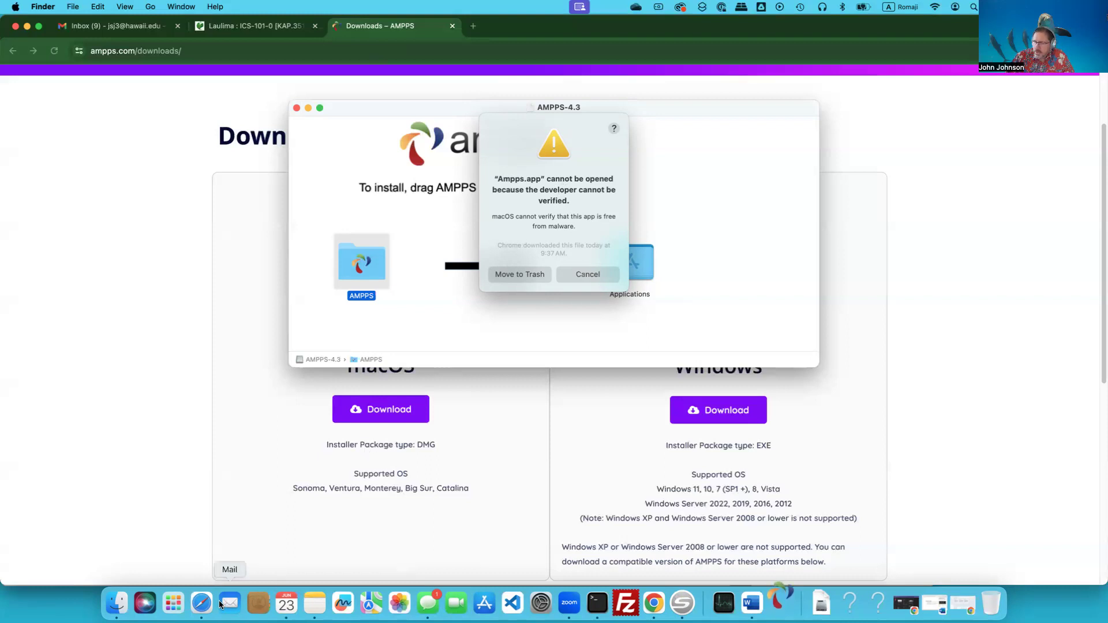
Step: Switch to System Settings, show the Privacy & Security settings, and cancel the unverified-developer warning for Ampps.app
left_click(540, 603)
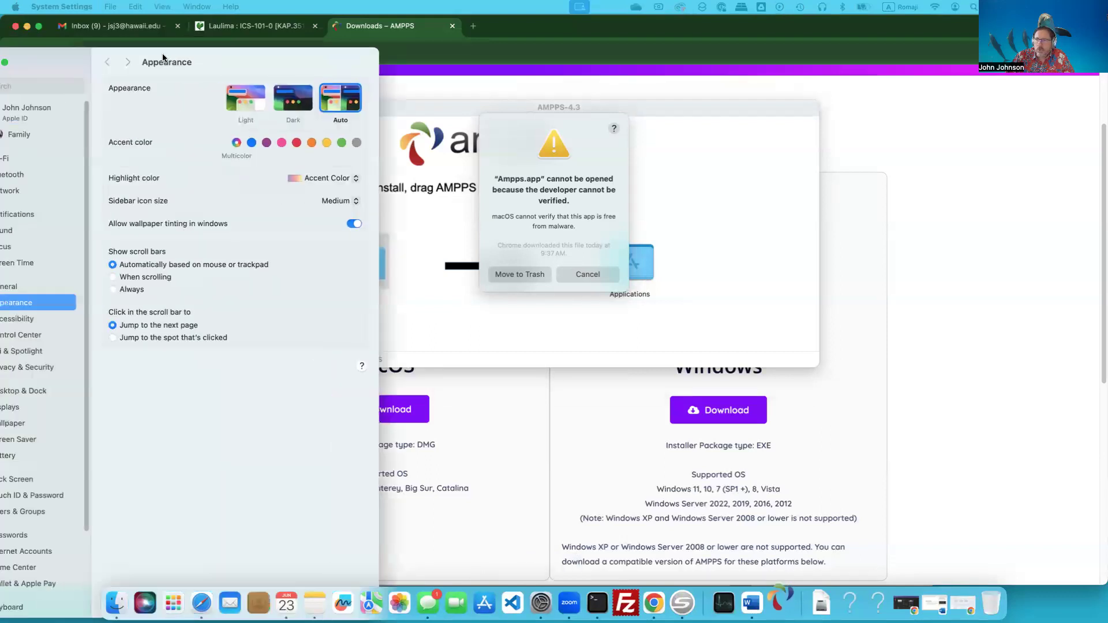
left_click_drag(46, 46, 168, 43)
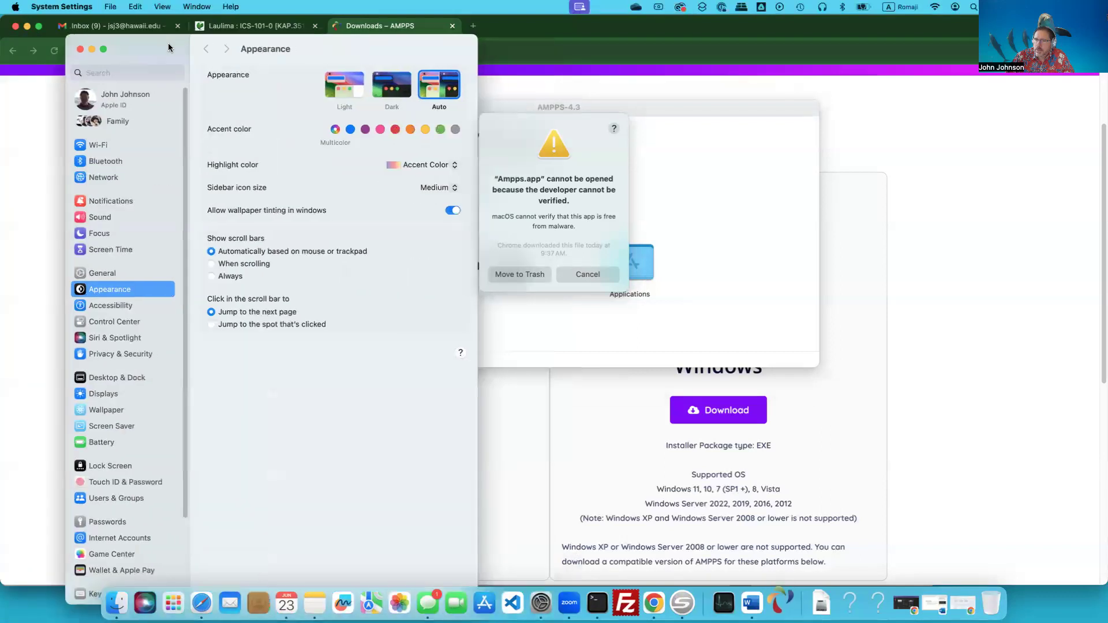
left_click(110, 357)
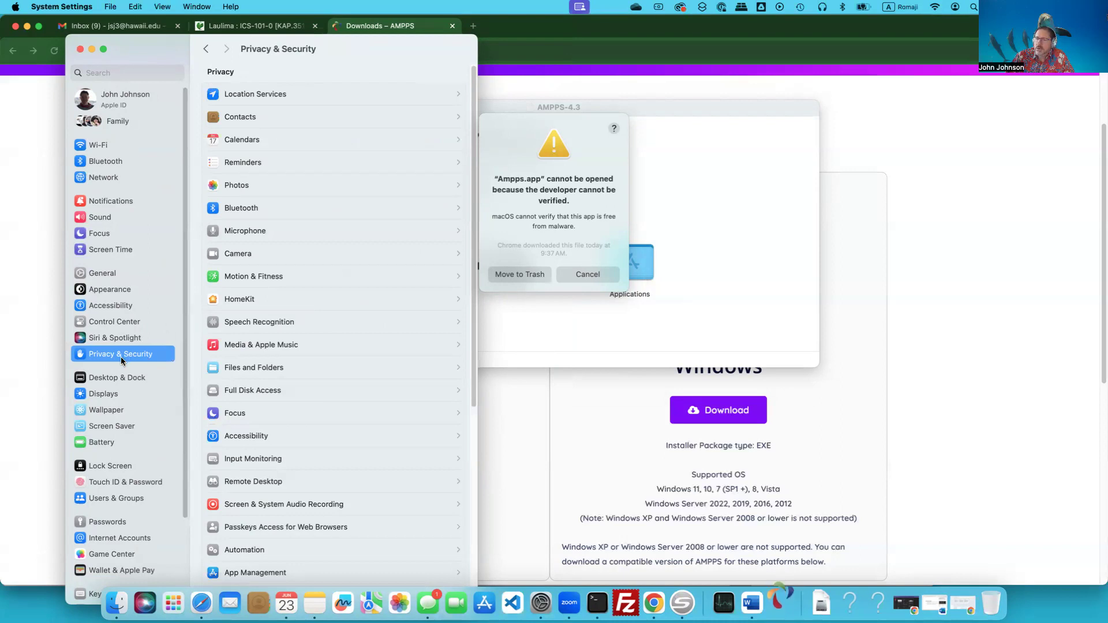
scroll(261, 344, "down", 10)
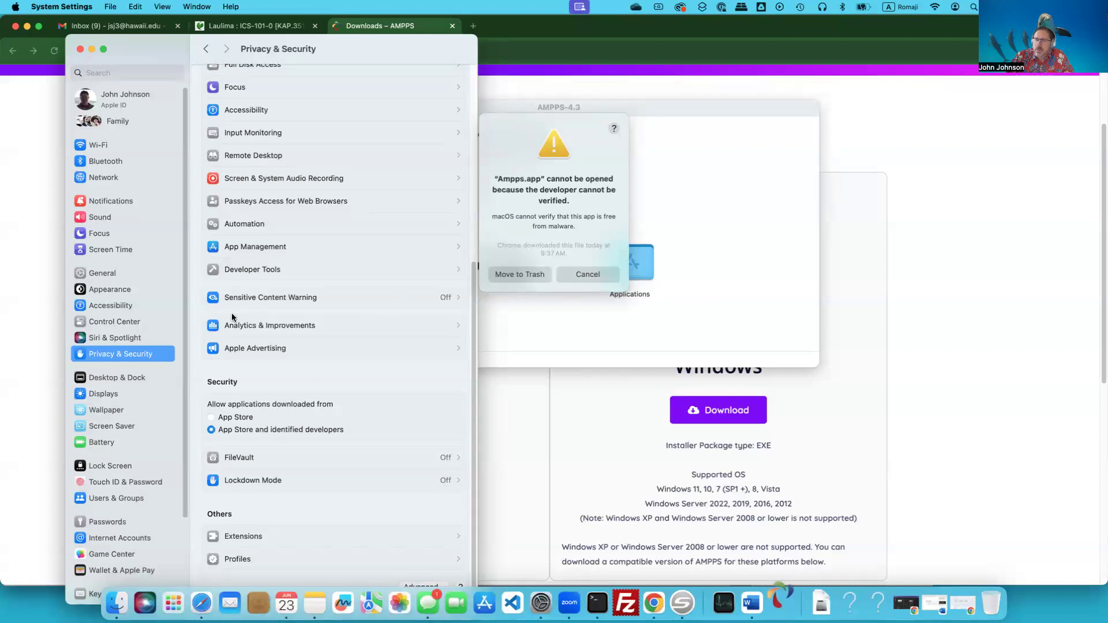
left_click_drag(149, 59, 128, 38)
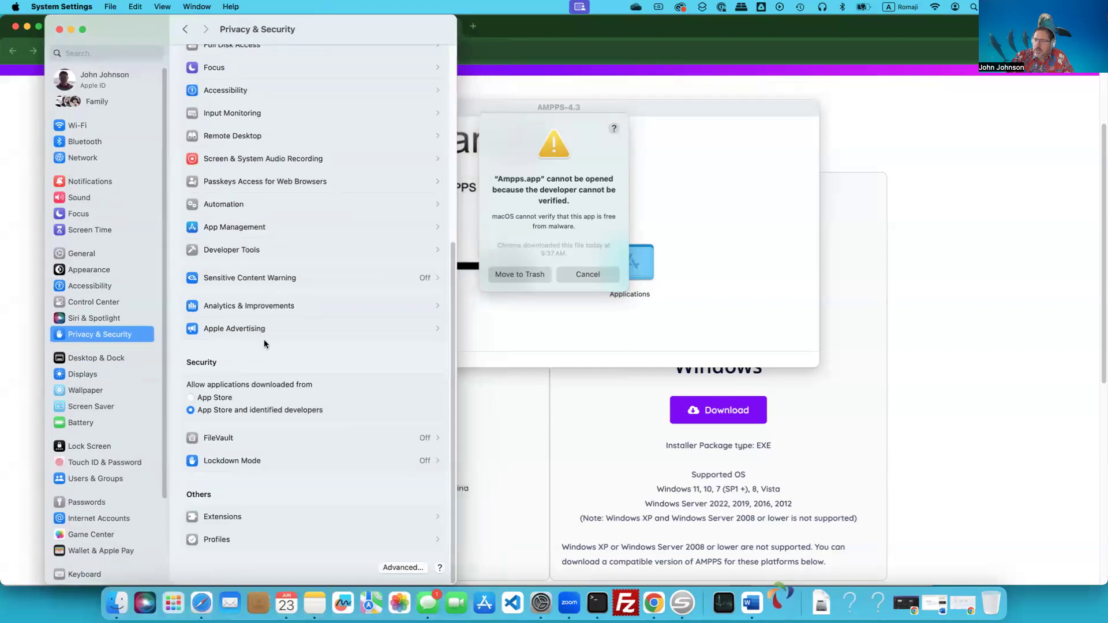
scroll(244, 344, "up", 10)
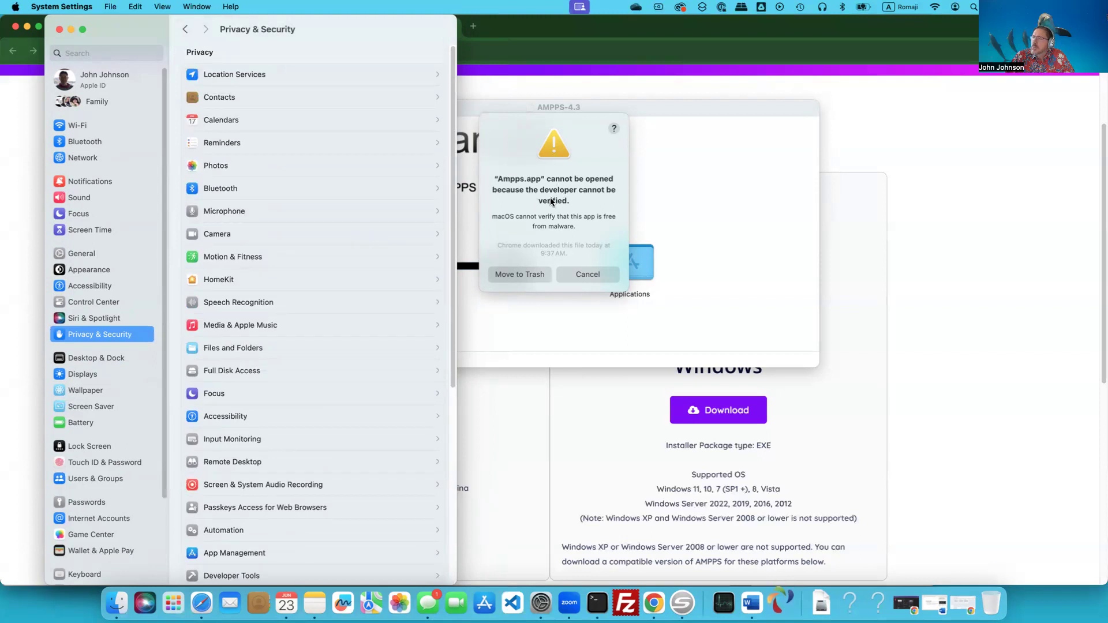
left_click(584, 277)
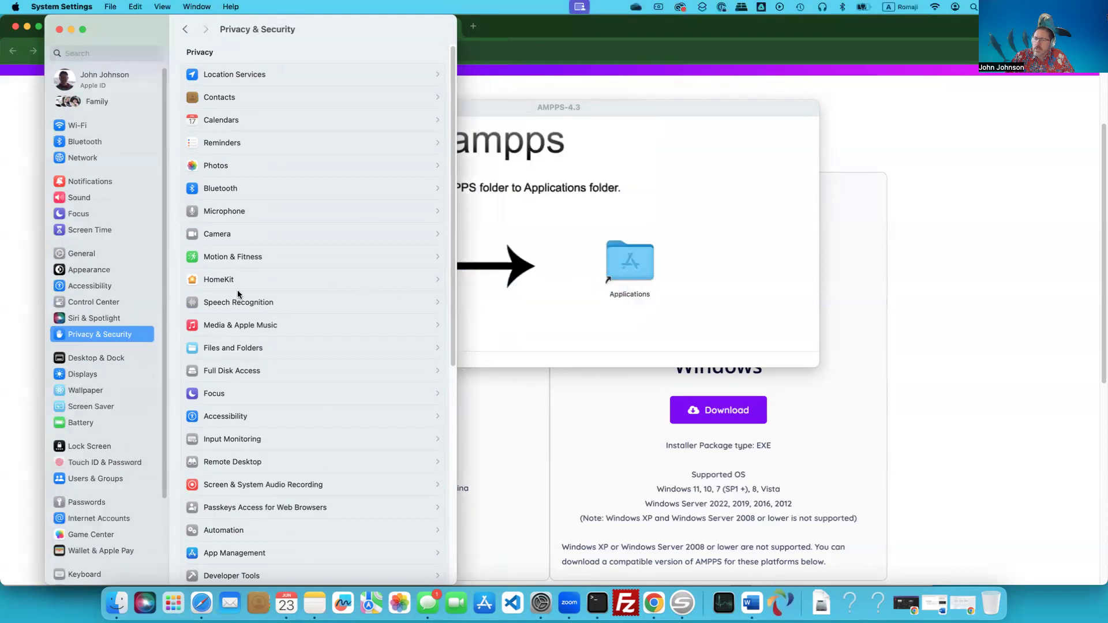
Step: Allow the blocked Ampps.app to open anyway under Security, authorizing with the account password and confirming that it should open
left_click(103, 318)
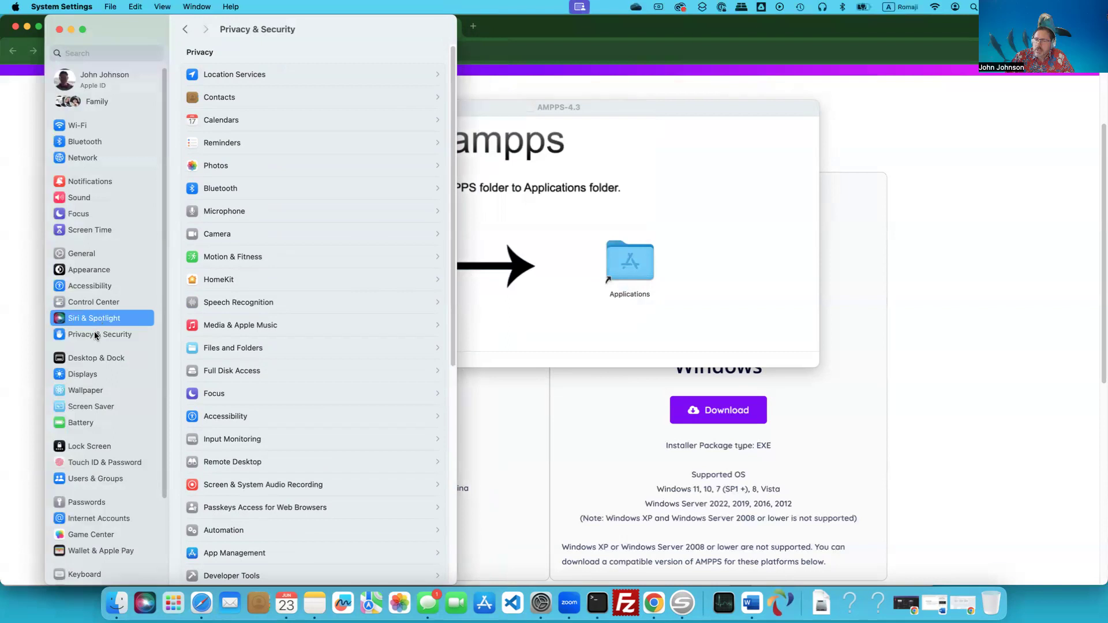
left_click(95, 335)
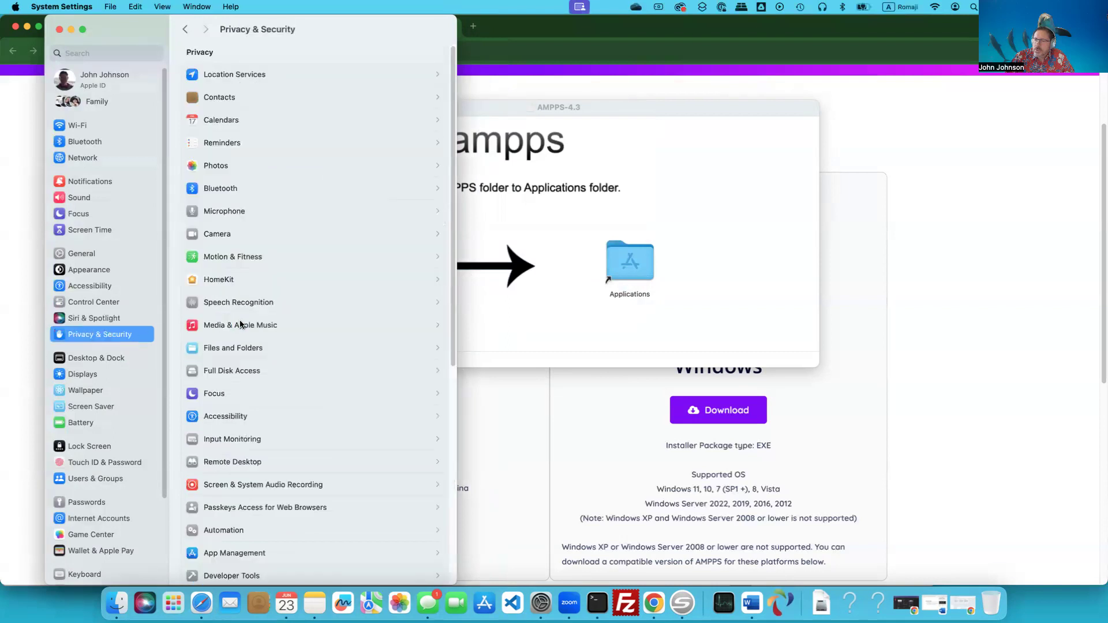
scroll(240, 323, "down", 10)
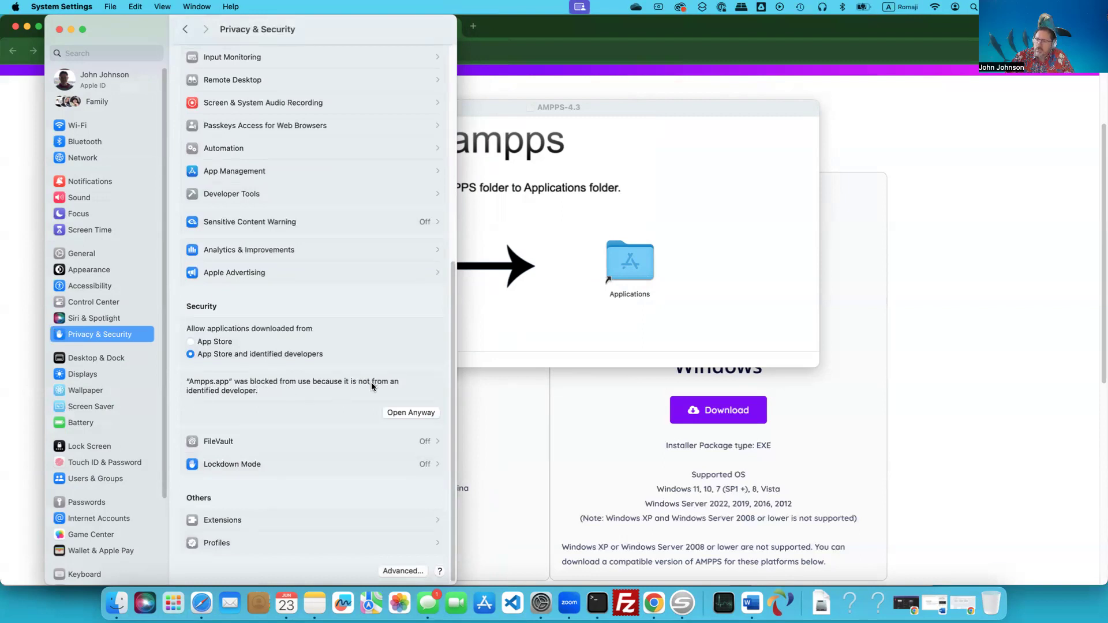
left_click(403, 411)
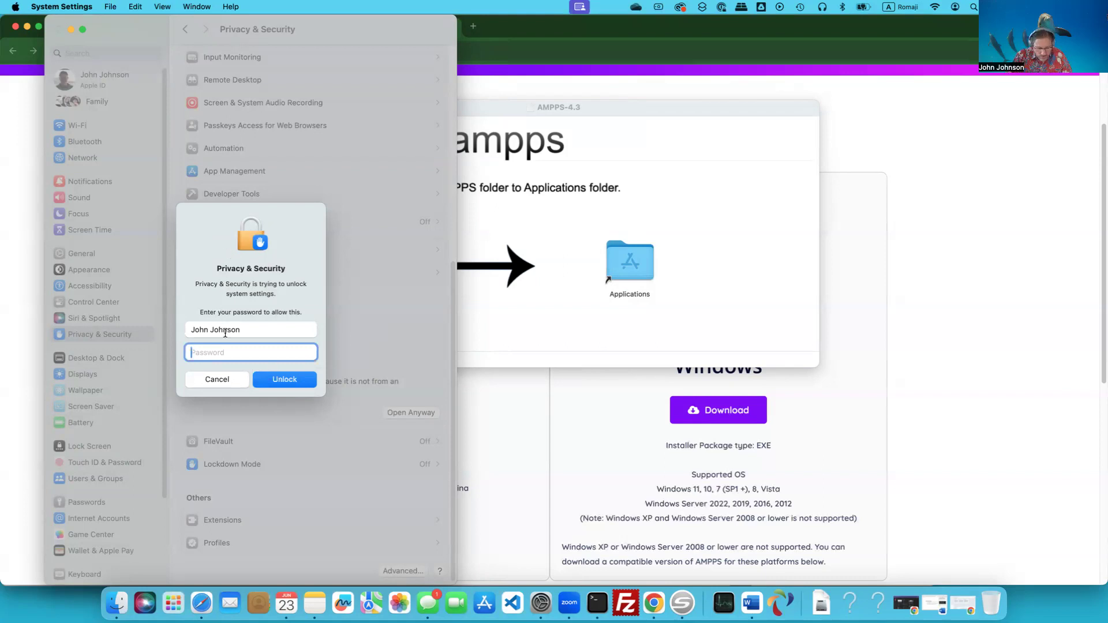
type("••••••••")
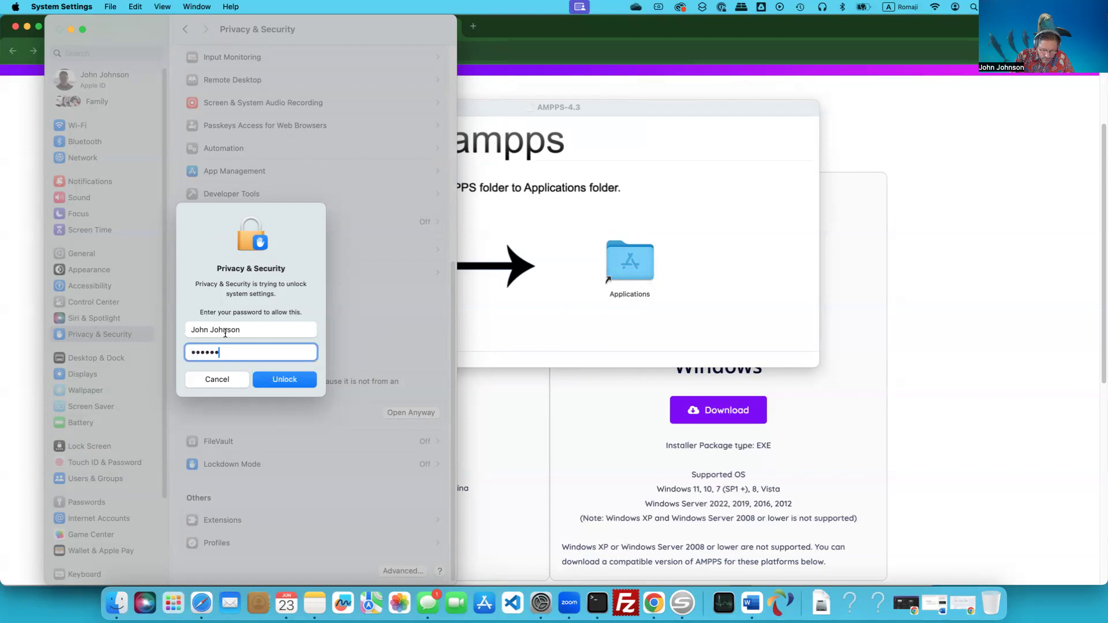
key("Return")
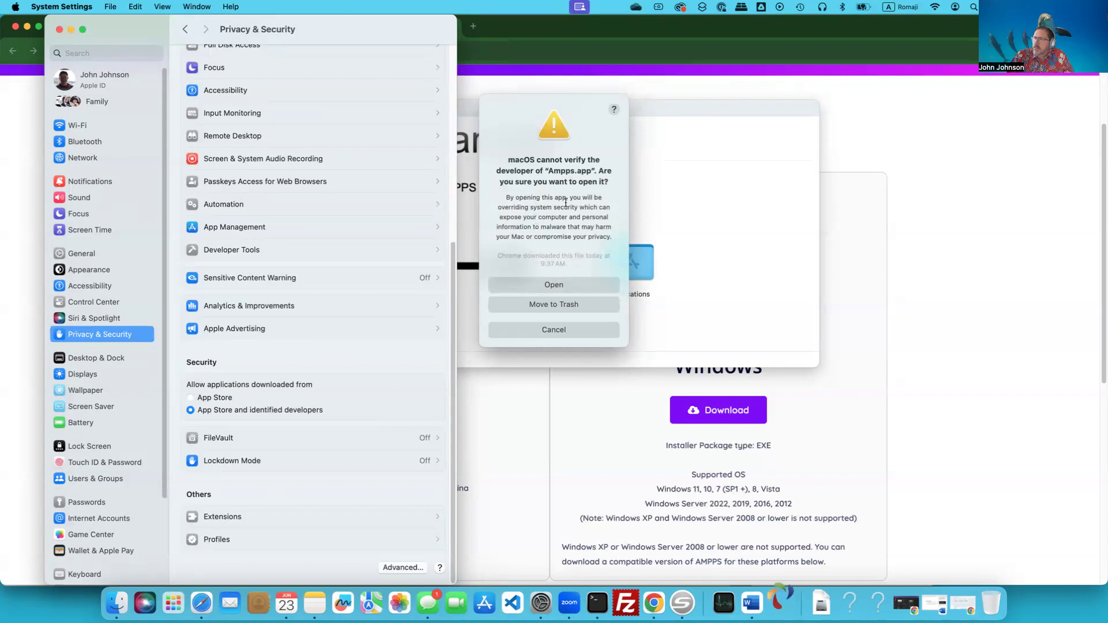
left_click(550, 287)
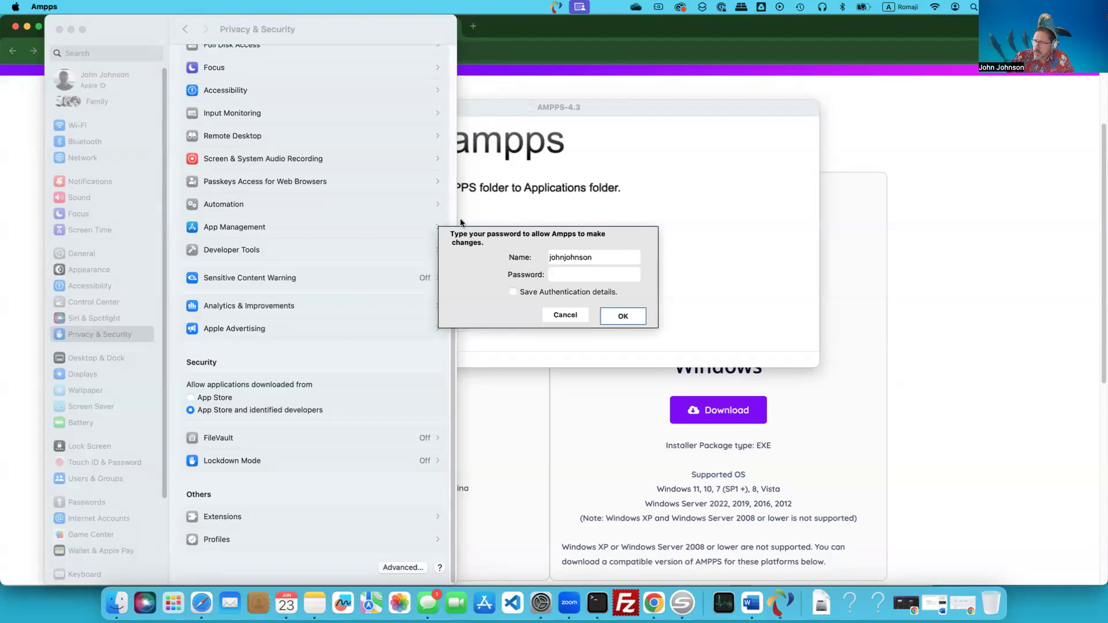
Step: Enter the account password to let Ampps make changes, and start installing the listed apps: PHP 8.2, Softaculous, MySQL, phpMyAdmin and Apache
left_click(575, 274)
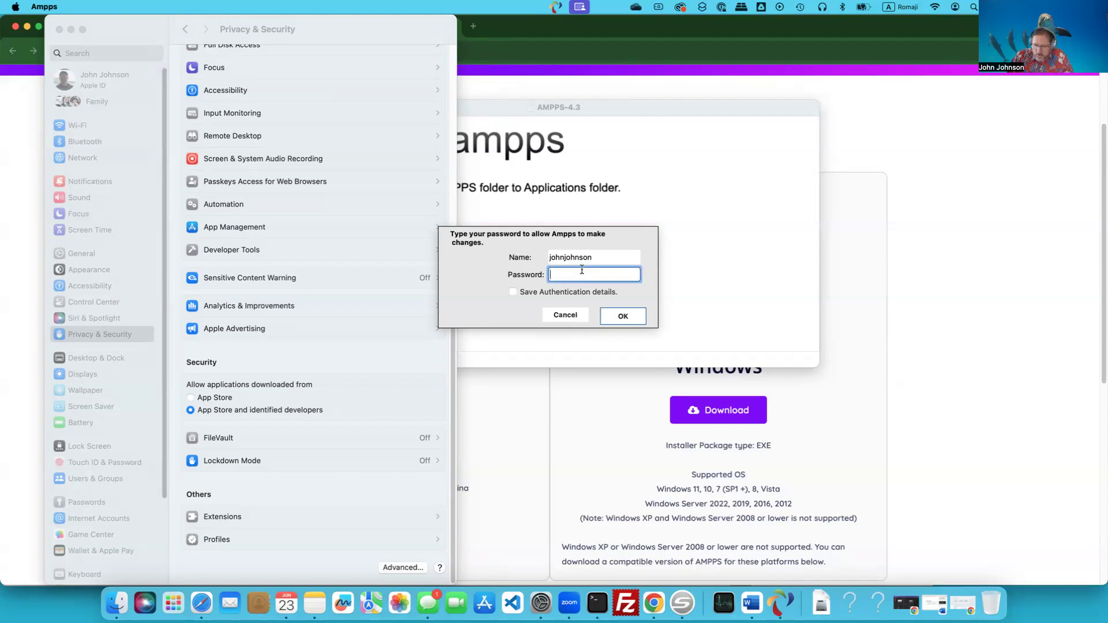
type("********")
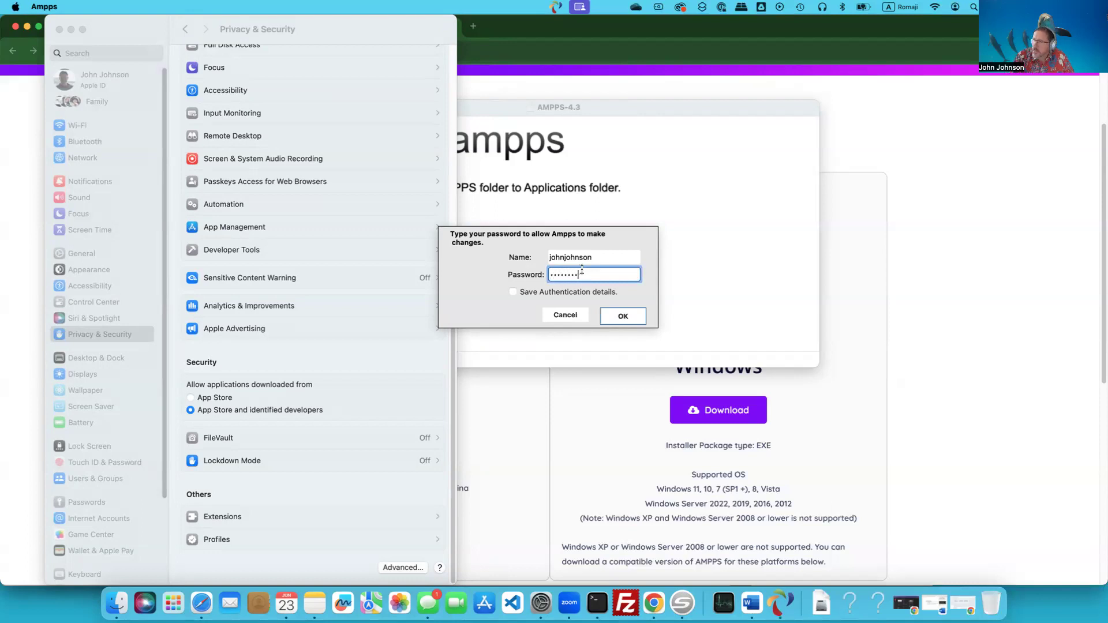
left_click(614, 314)
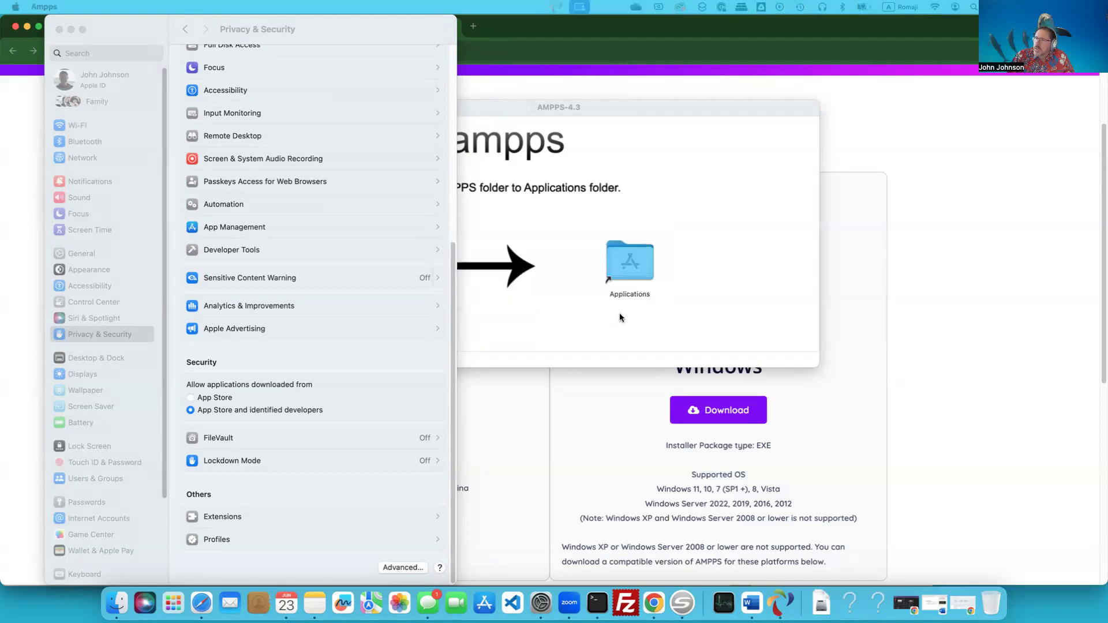
left_click_drag(102, 200, 460, 196)
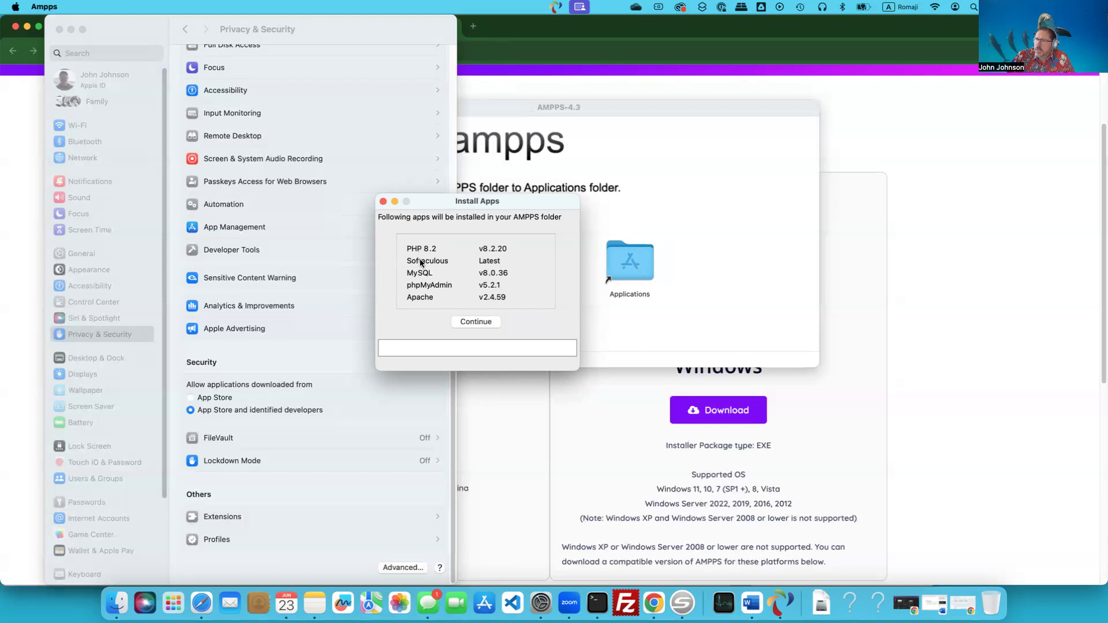
left_click(478, 322)
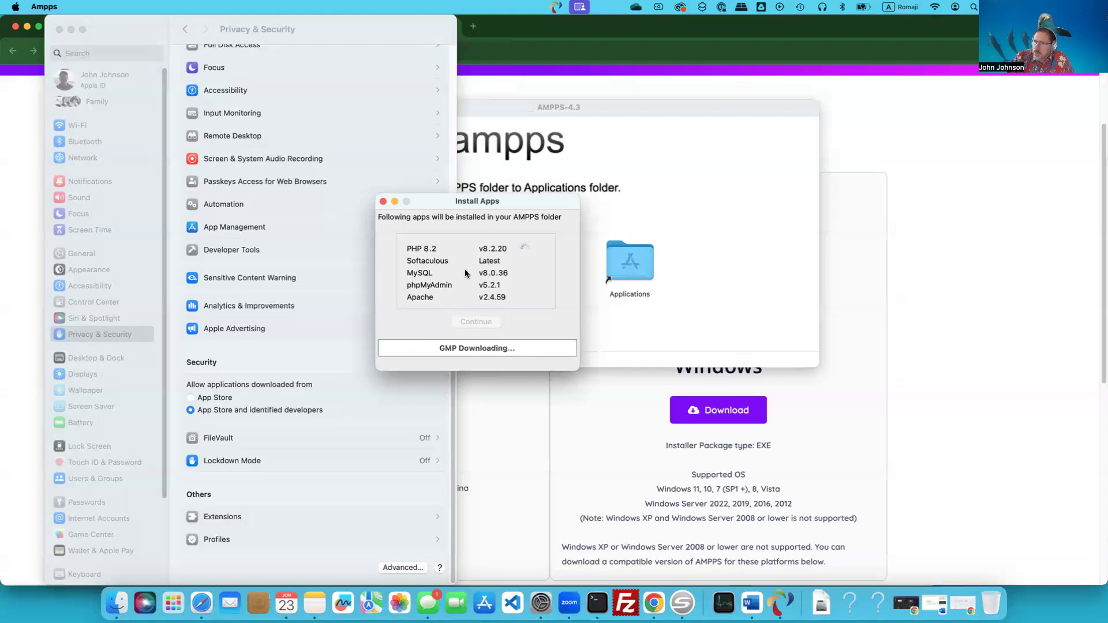
Step: Close the System Settings window and the AMPPS-4.3 disk image window while the apps install
left_click(60, 30)
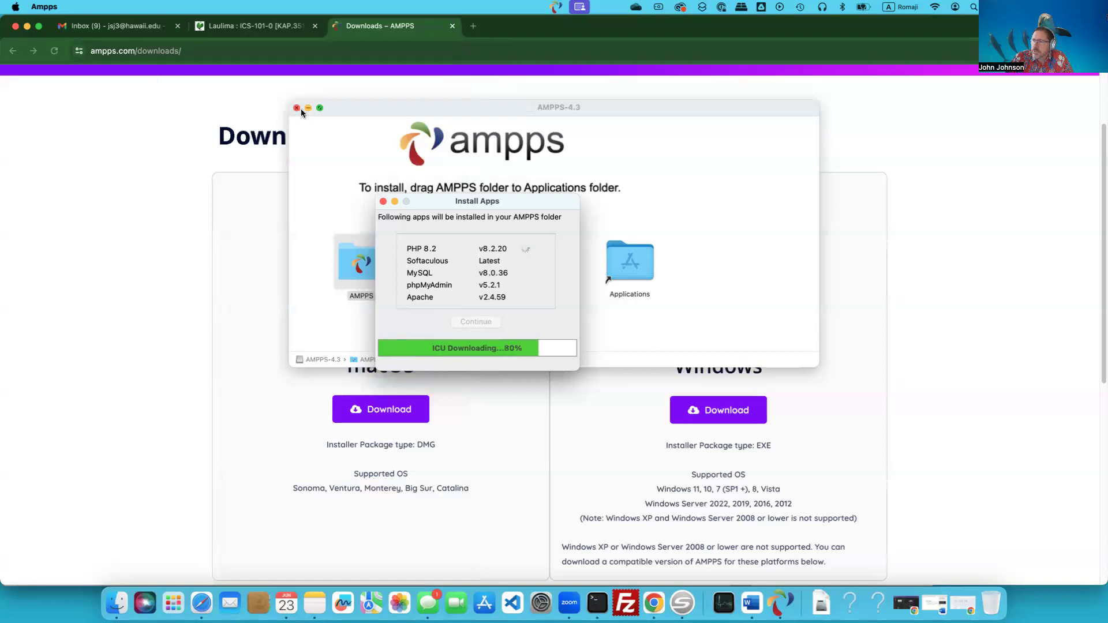
left_click_drag(338, 111, 248, 99)
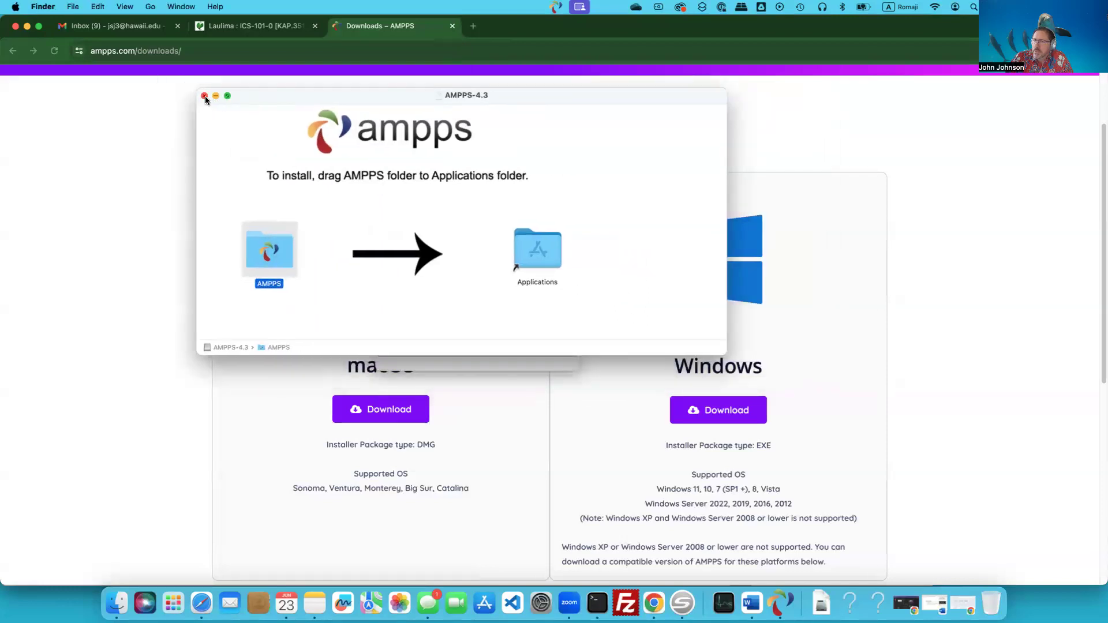
left_click(205, 96)
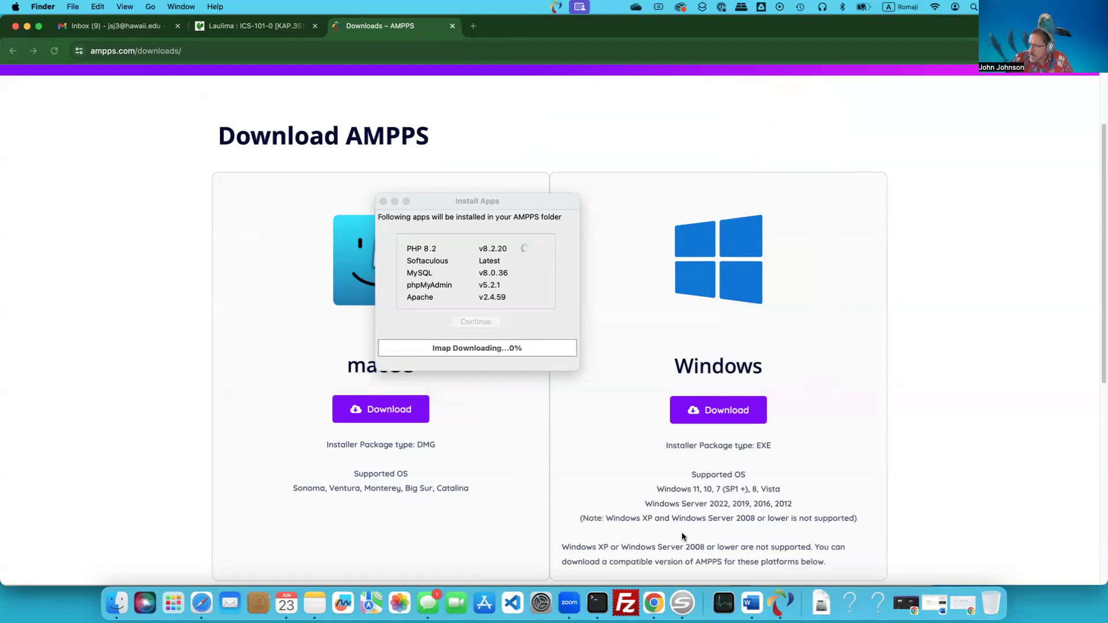
Step: Switch to the Word document on installing AMPPS on the Mac and review its installation and first-run instructions
left_click(751, 603)
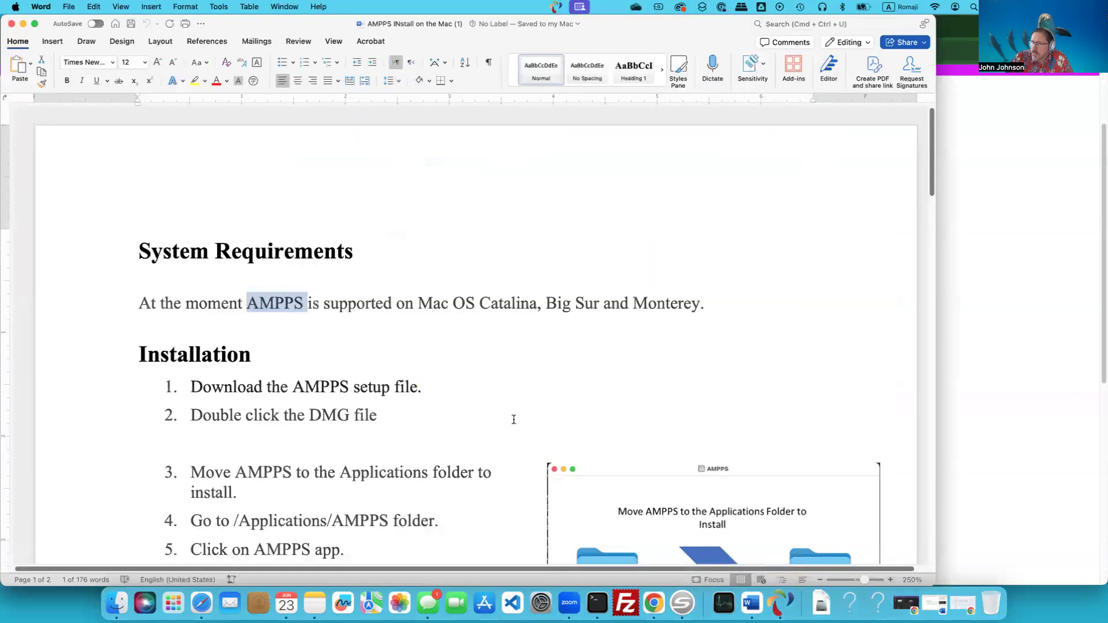
scroll(395, 452, "down", 5)
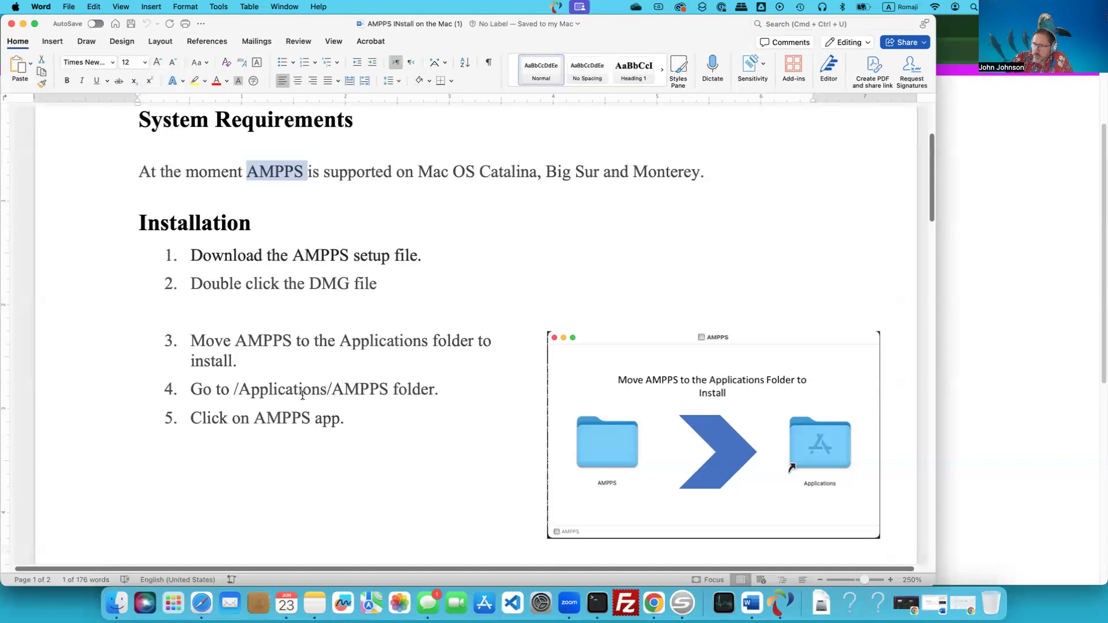
scroll(261, 406, "down", 5)
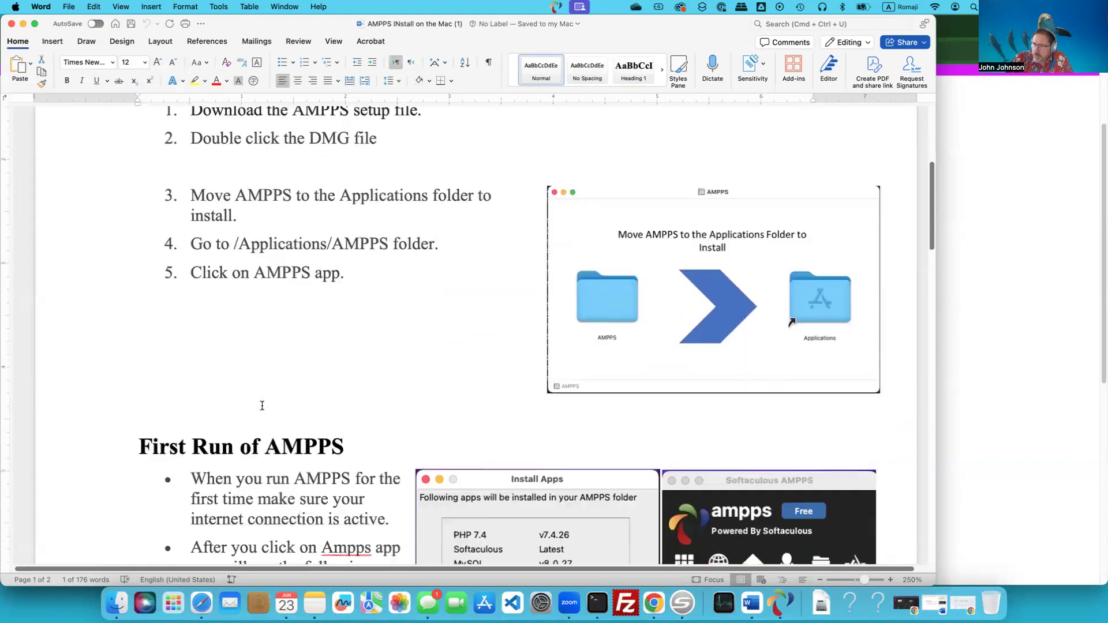
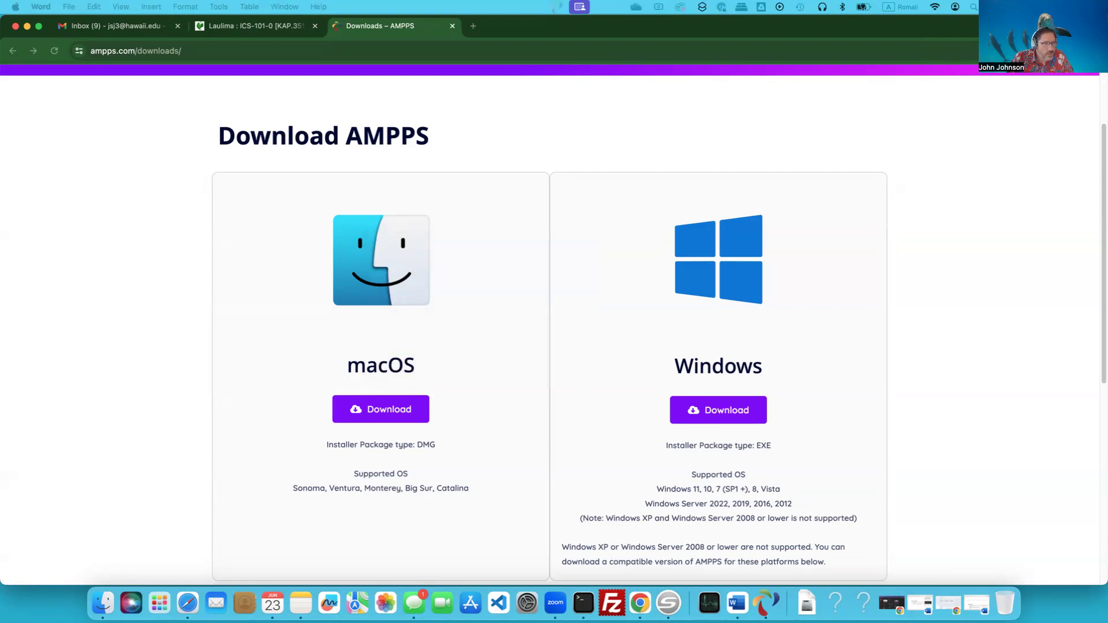
Step: Move the AMPPS control window over the downloads page, then stop the MySQL server and start it again
left_click_drag(141, 158, 310, 149)
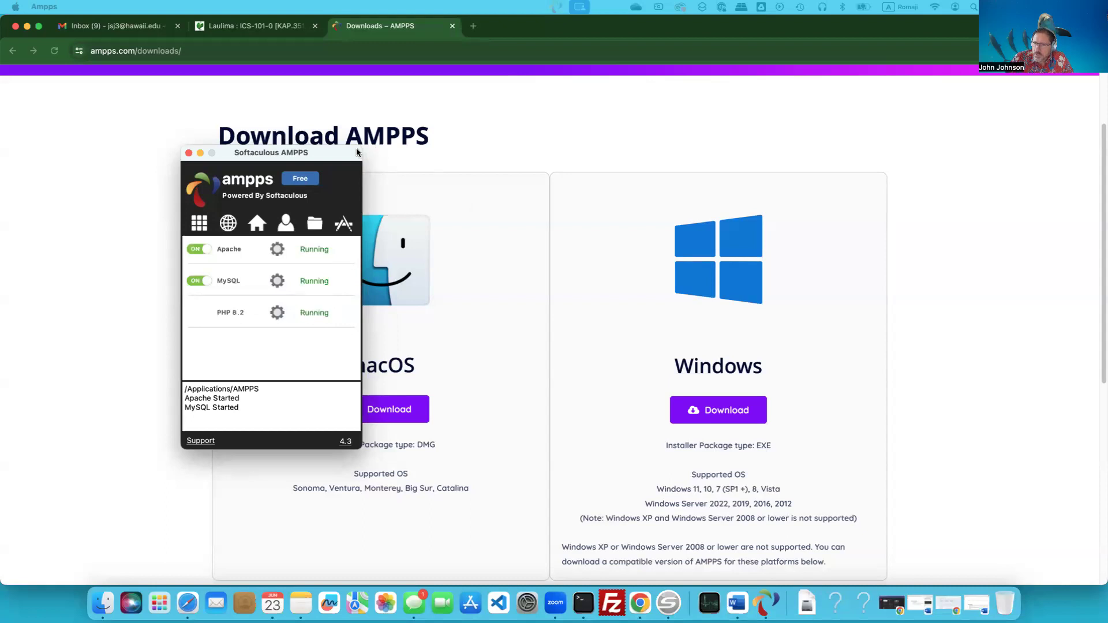
left_click(206, 284)
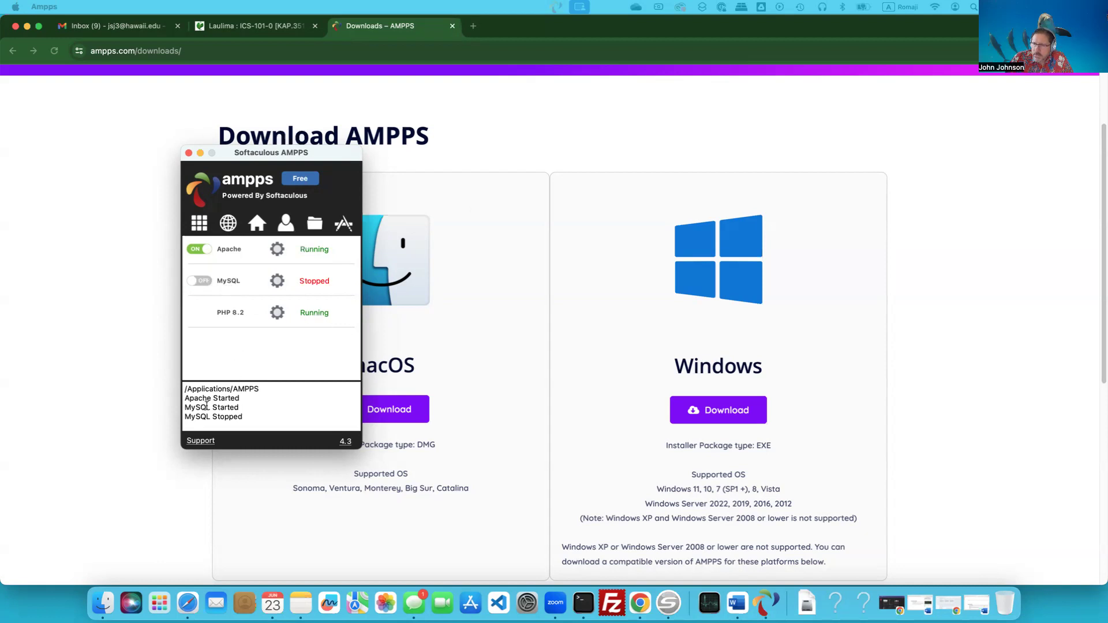
left_click(198, 283)
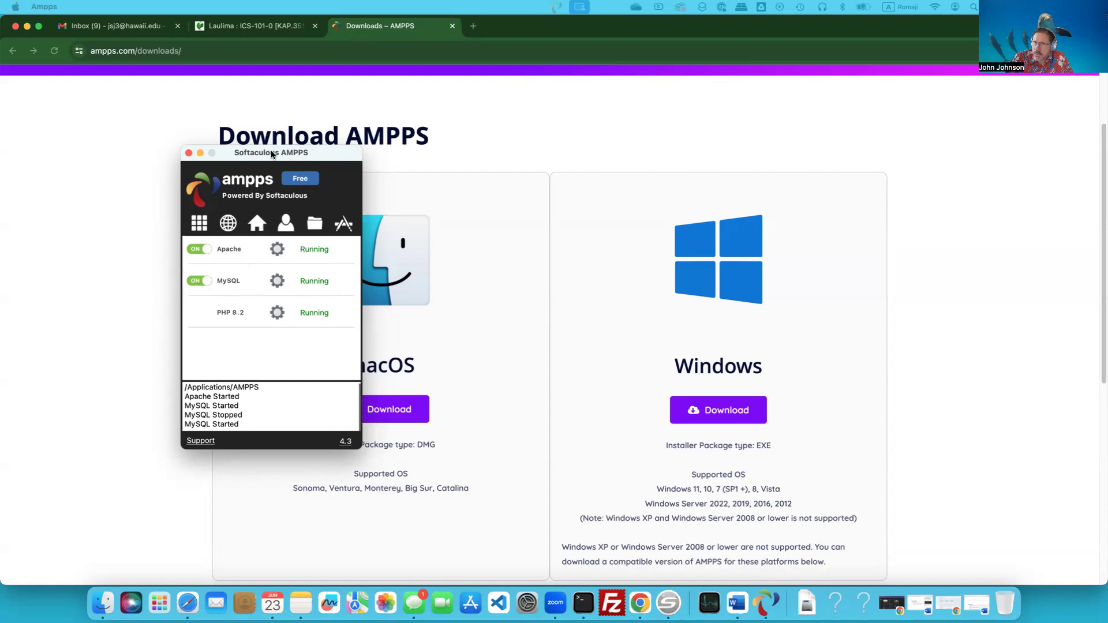
Step: Switch back to Chrome and run a Google search for localhost/phpmyadmin from the suggested addresses
left_click(276, 99)
left_click(229, 51)
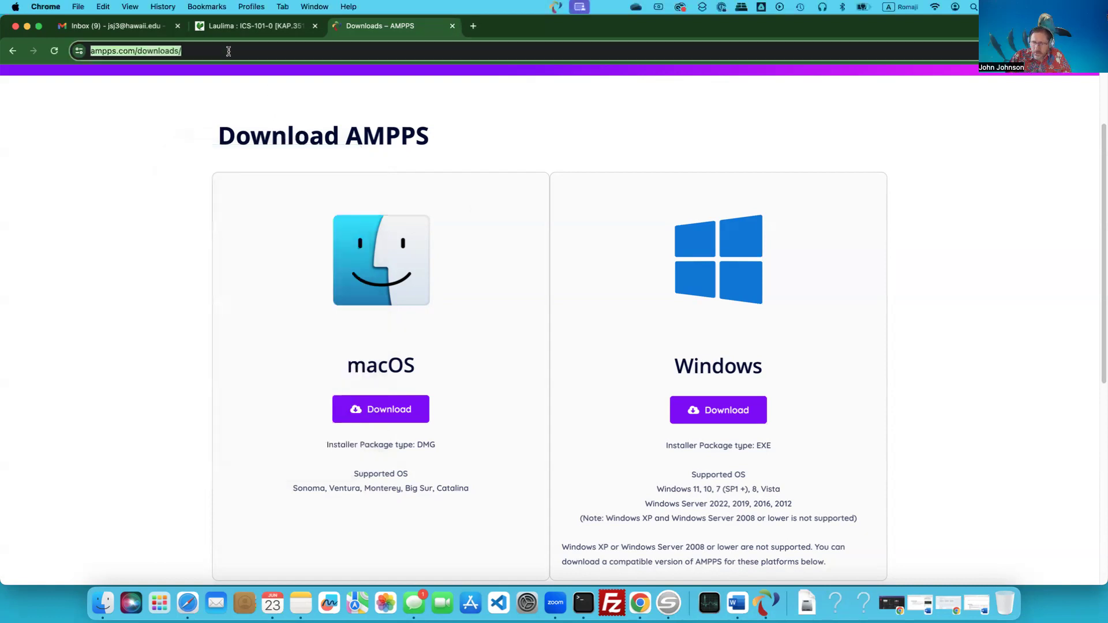
type("localh")
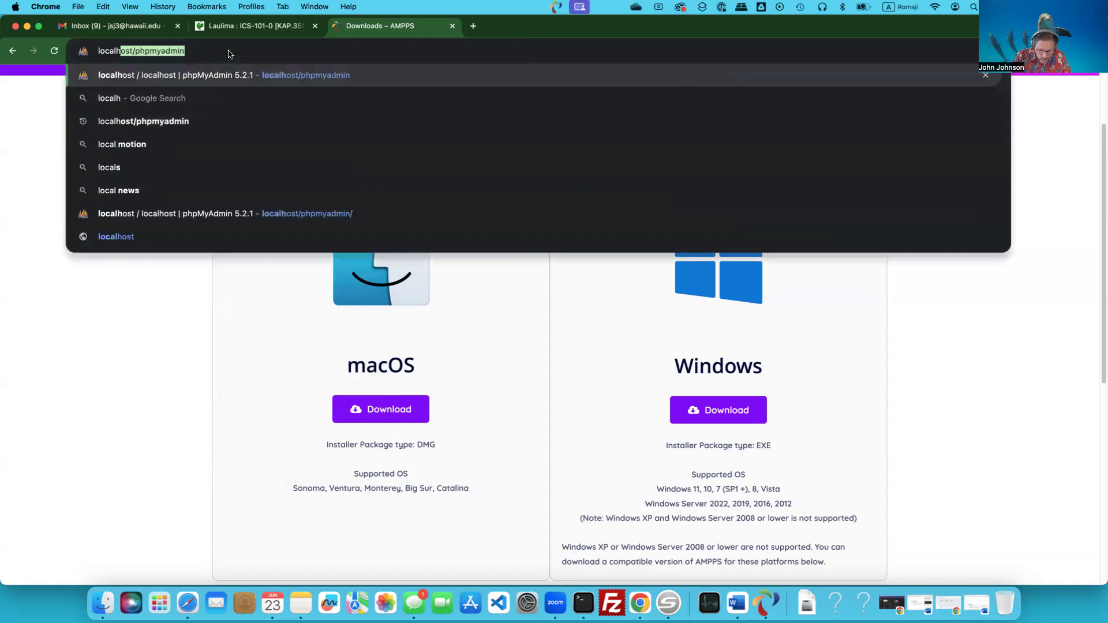
type("ost/")
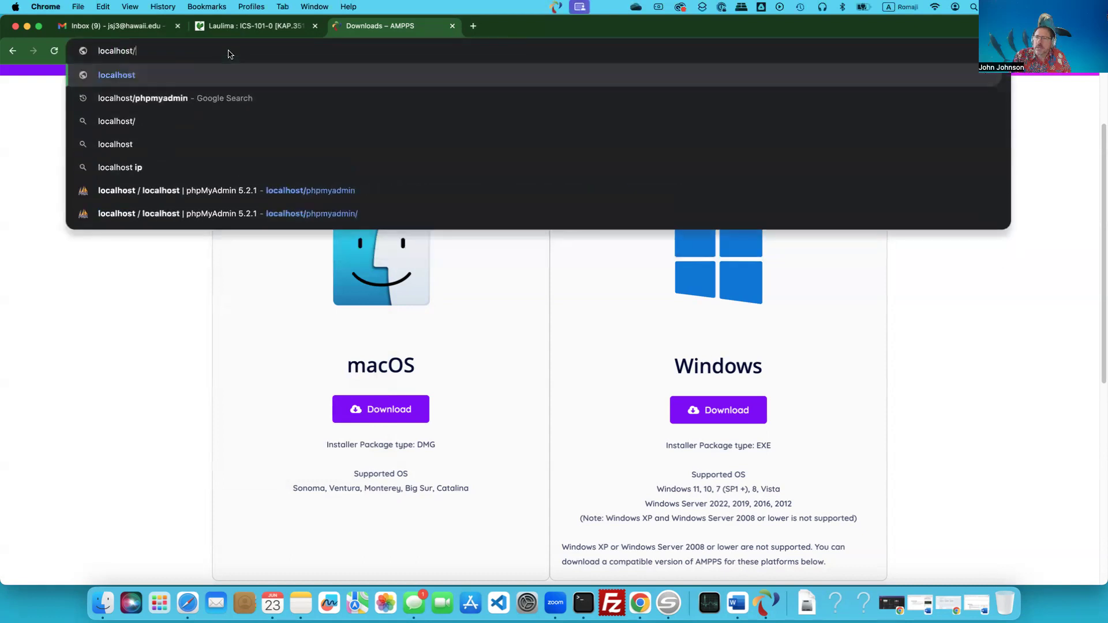
key("BackSpace")
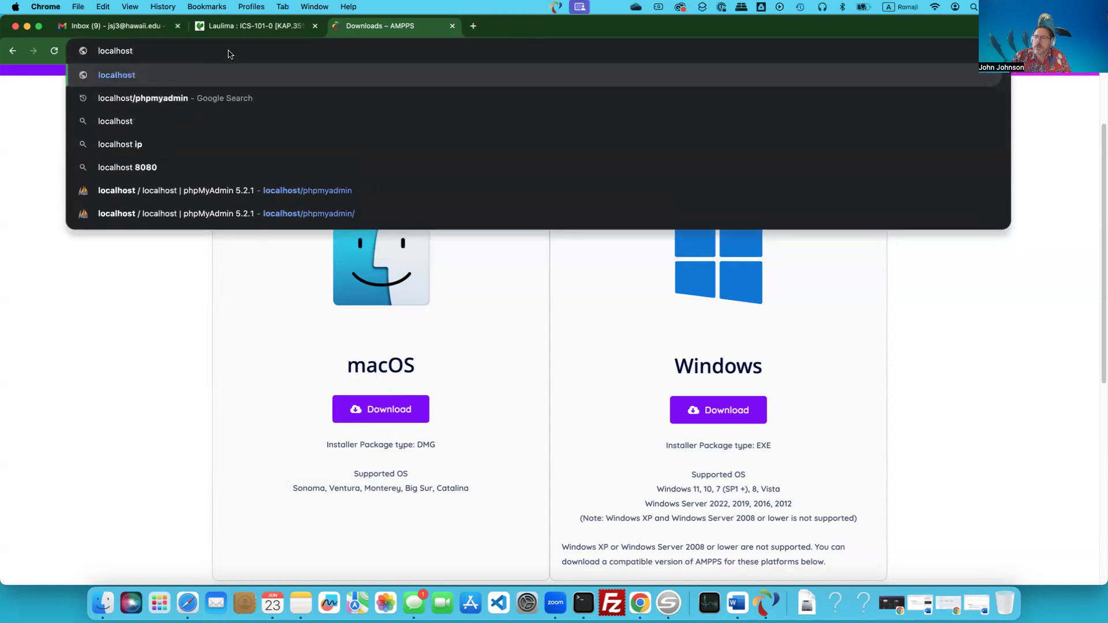
key("Down")
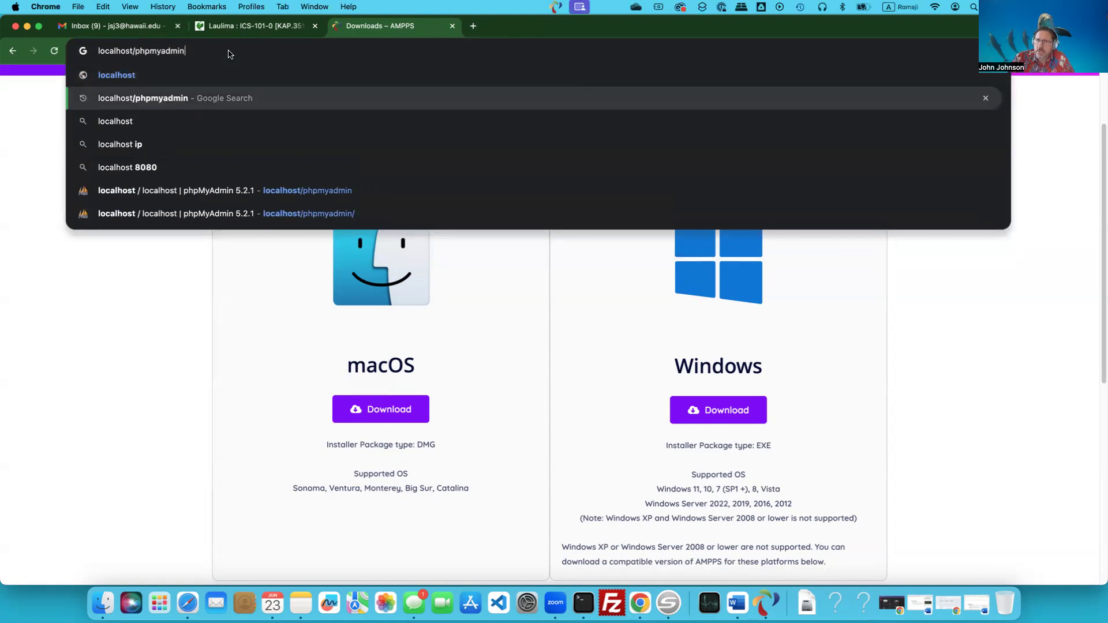
key("Return")
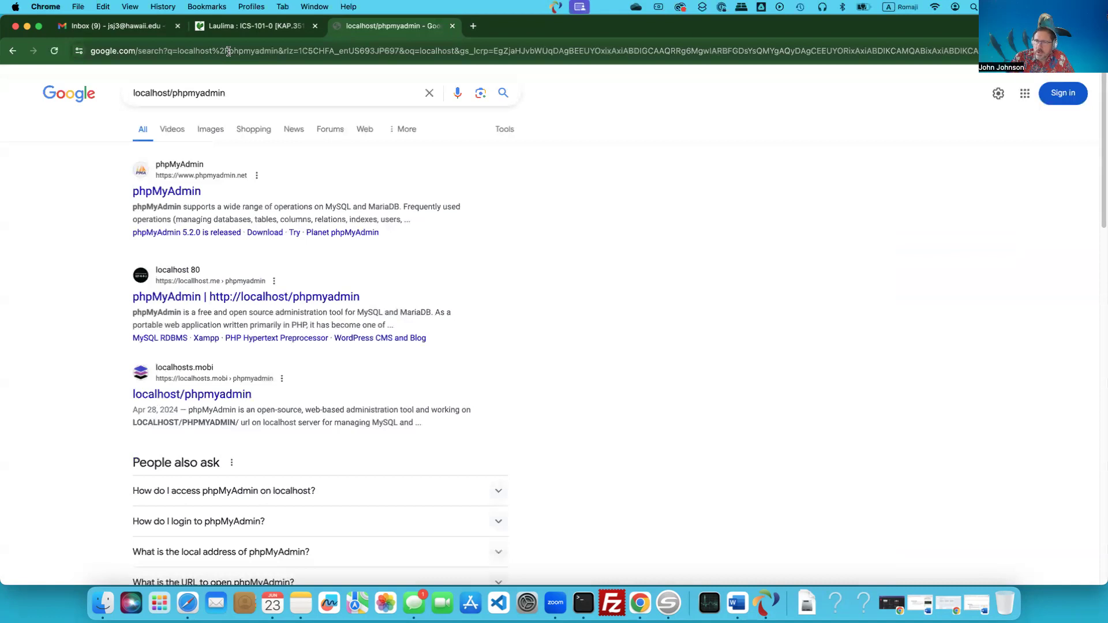
double_click(182, 95)
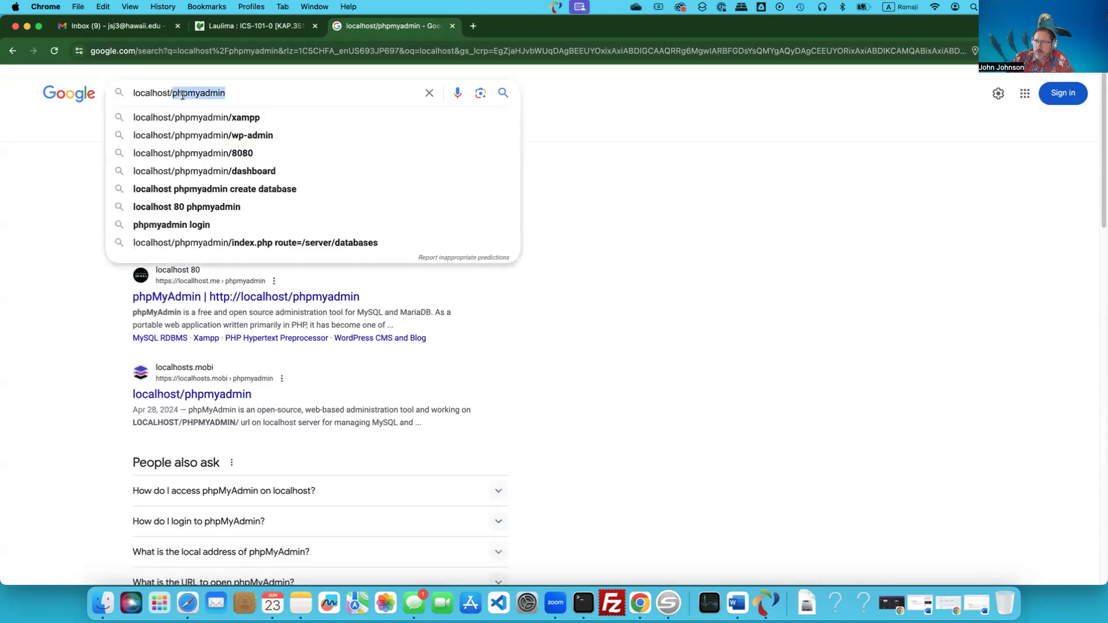
triple_click(182, 95)
key("super+c")
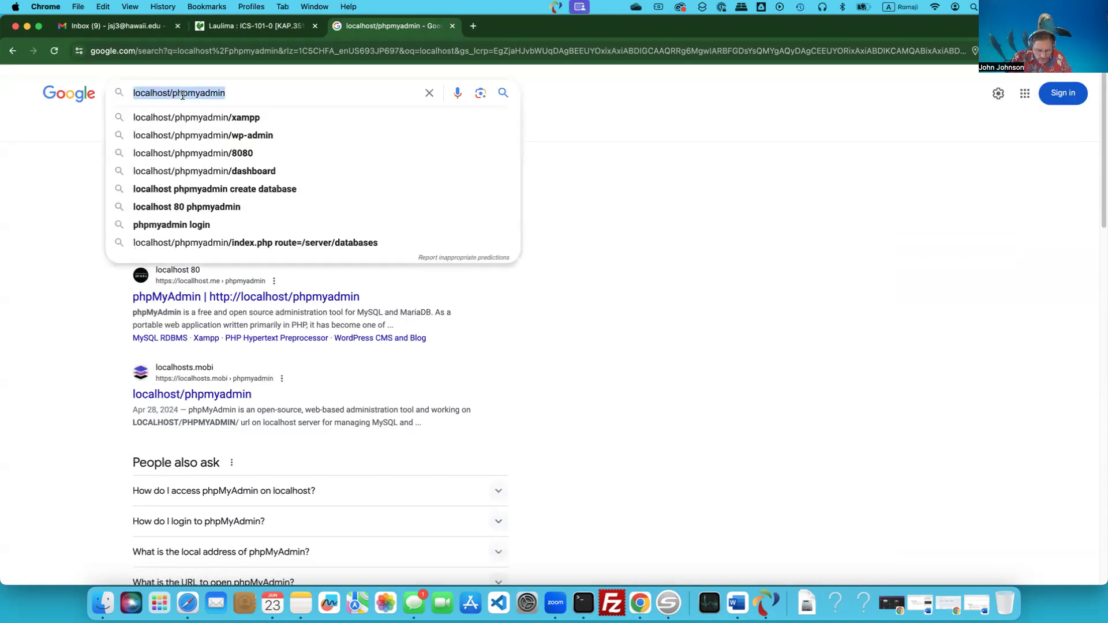
left_click(186, 54)
key("super+v")
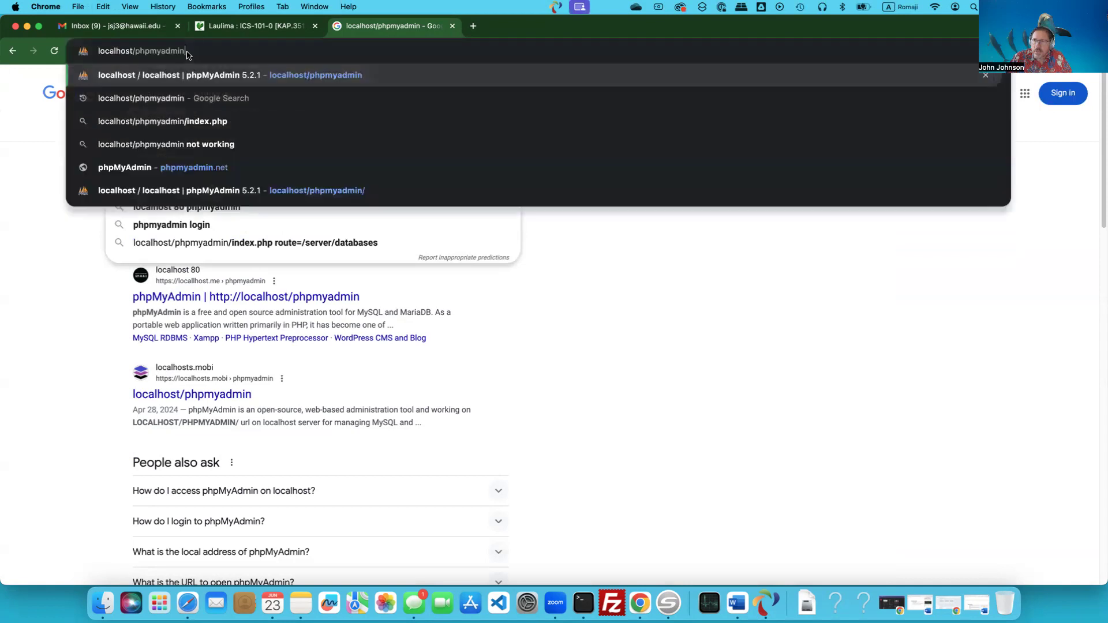
key("Up")
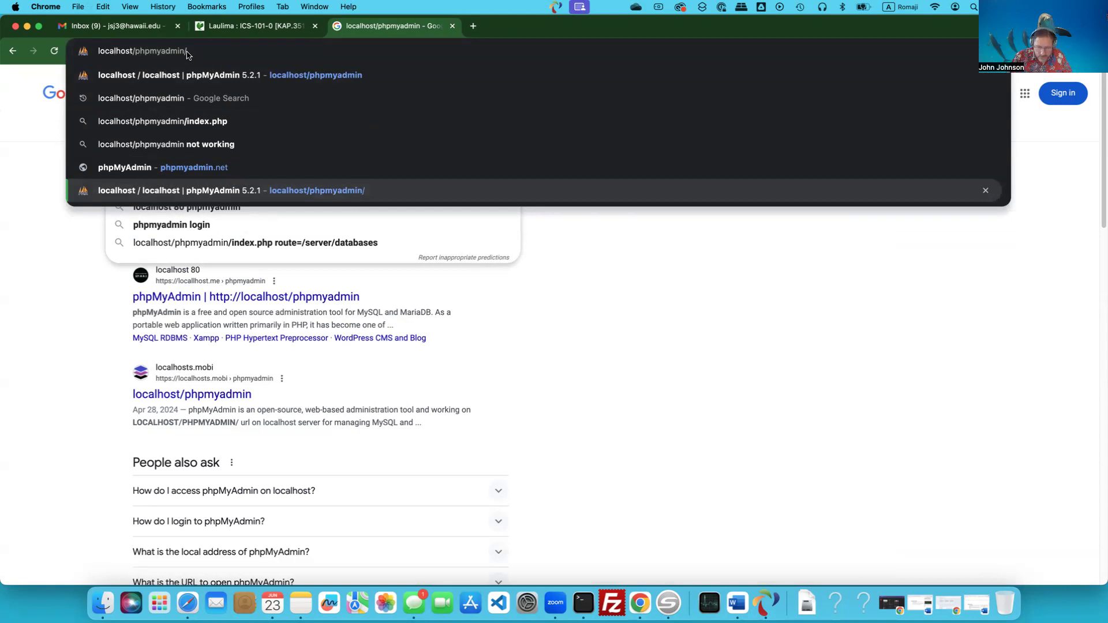
key("Home")
type("http:/")
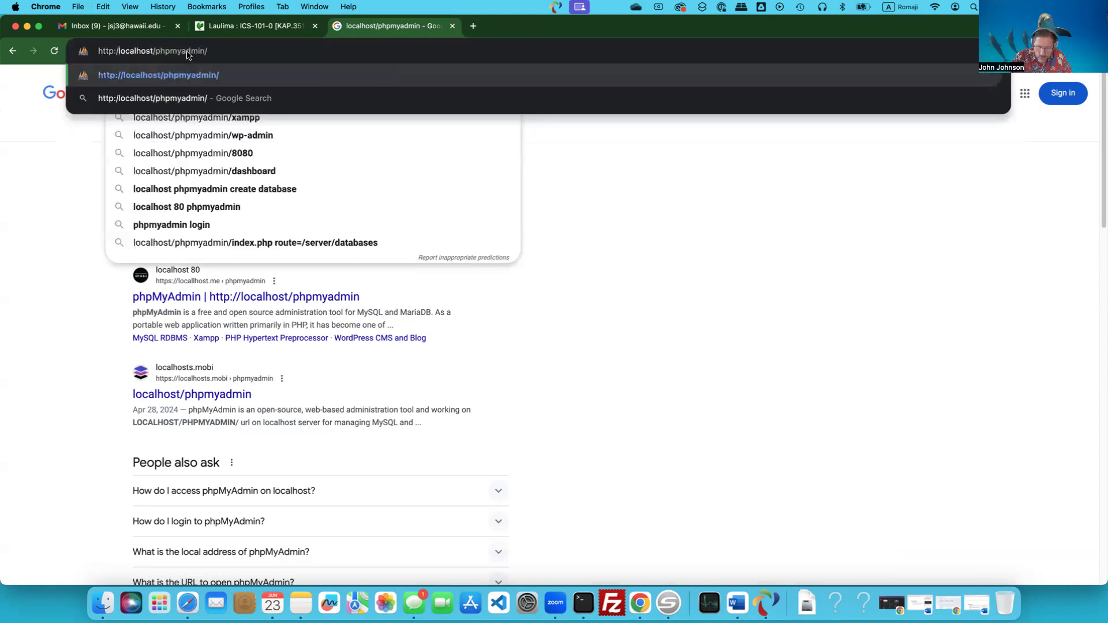
type("/")
key("Return")
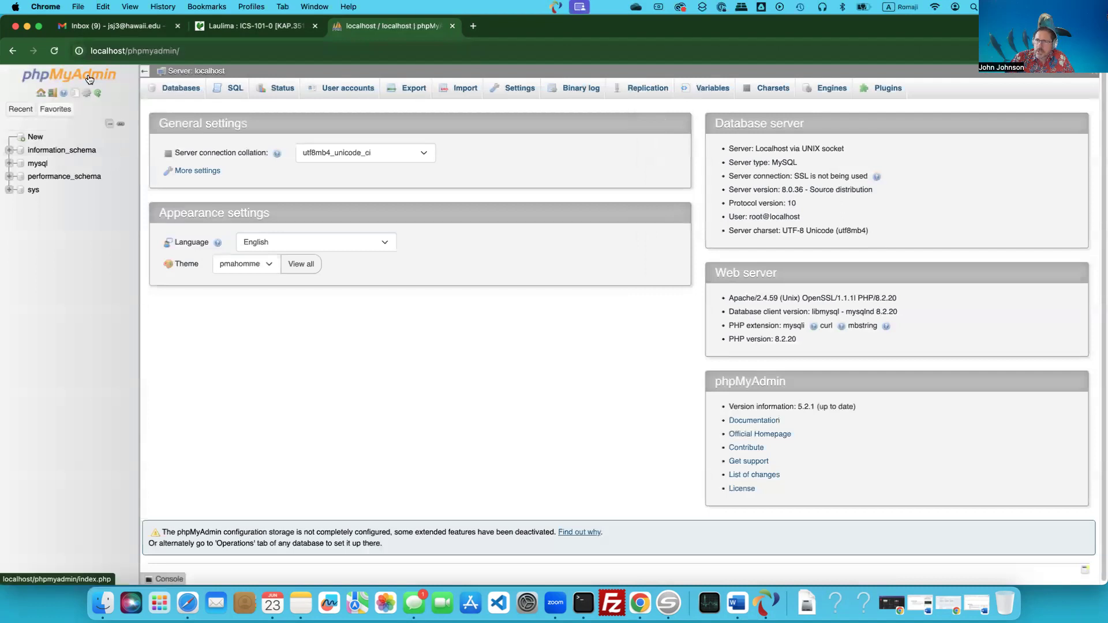
Step: Expand the mysql database in phpMyAdmin and look through its list of tables
left_click(9, 164)
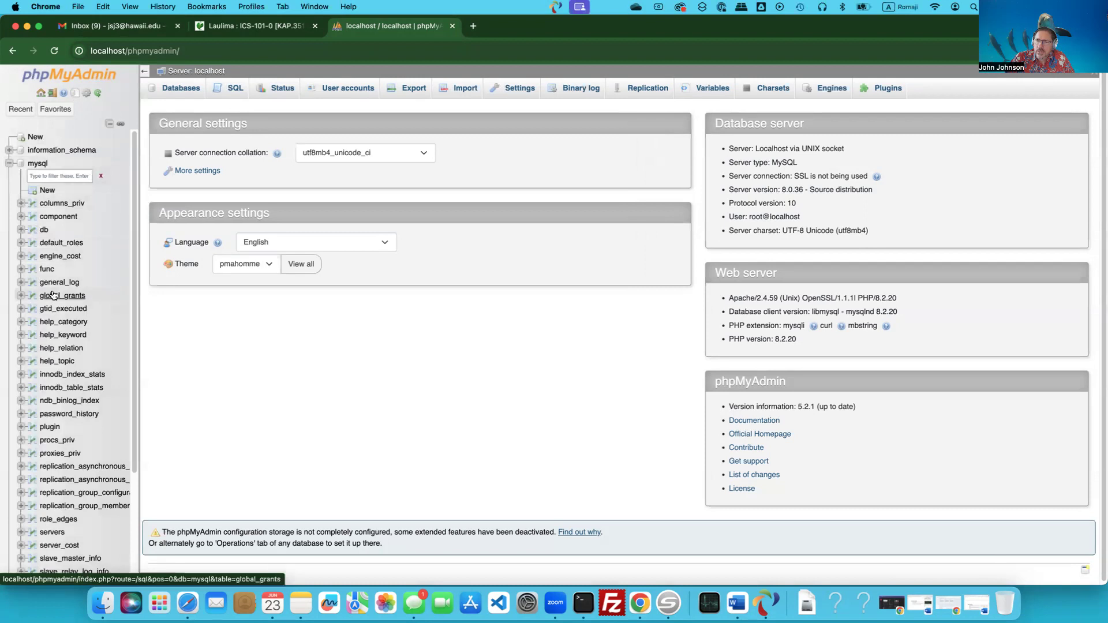
scroll(68, 348, "down", 1)
scroll(67, 348, "down", 5)
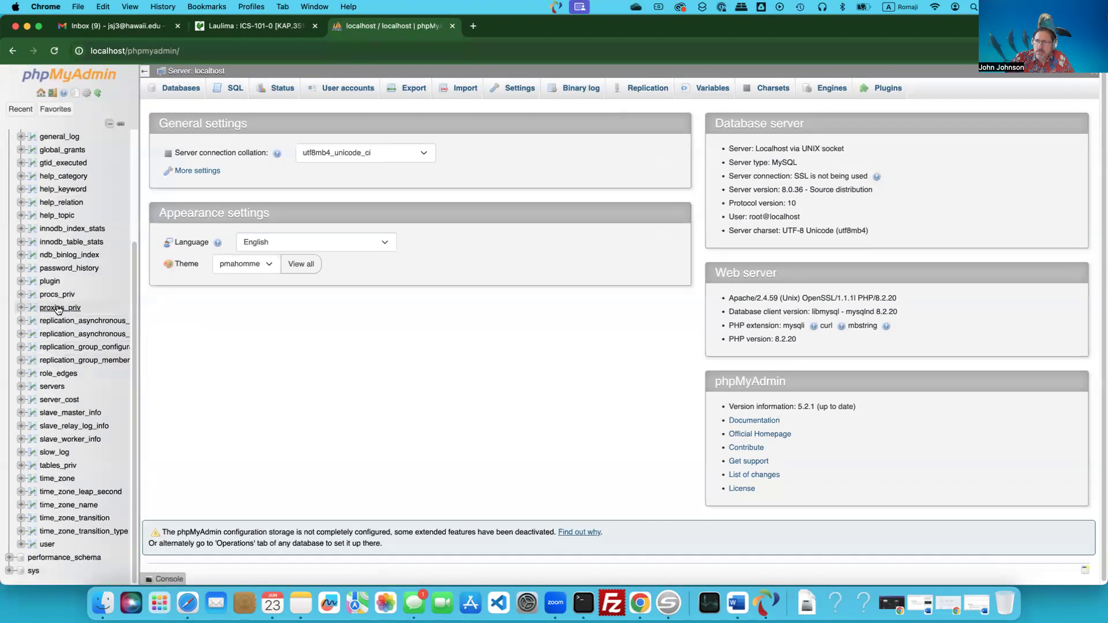
scroll(58, 310, "up", 6)
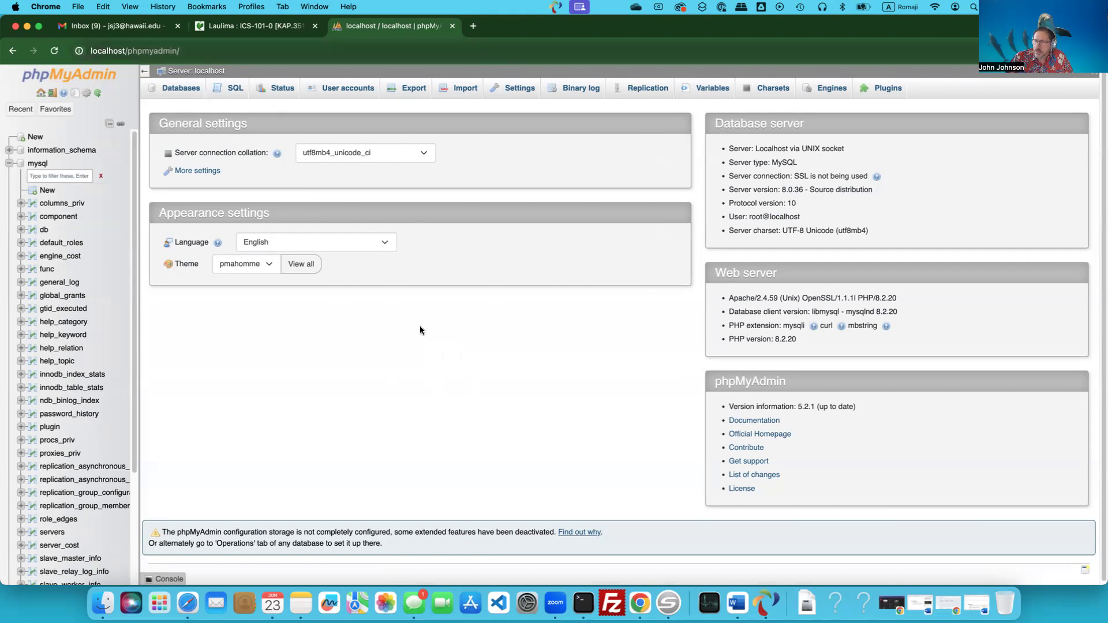
Step: Switch to the AMPPS control window and move it clear of the phpMyAdmin appearance settings to view its service list
left_click(767, 603)
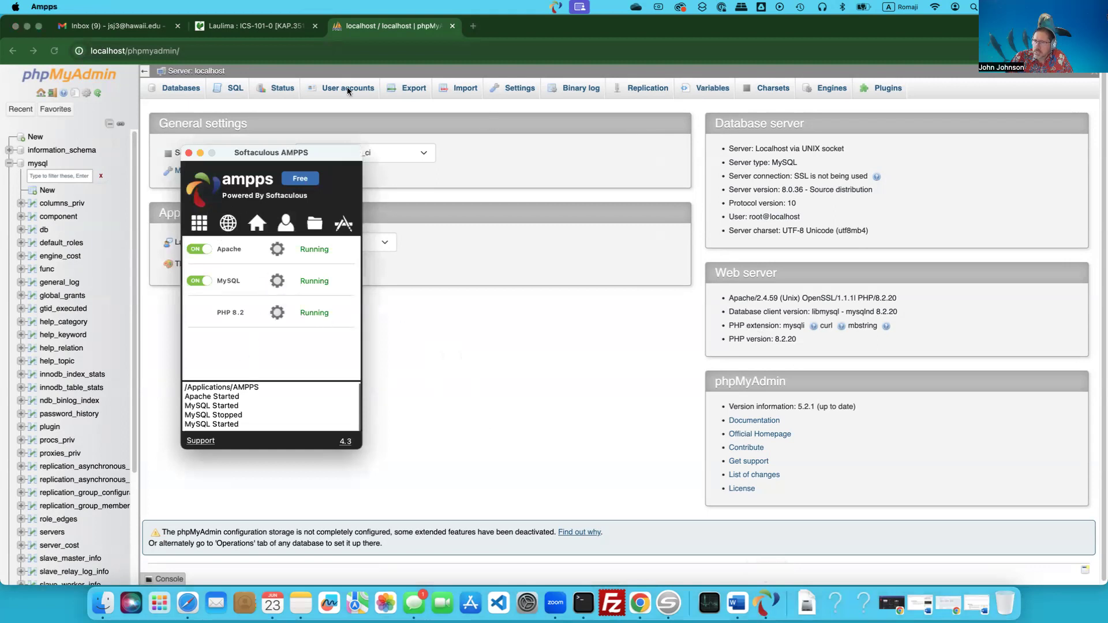
left_click_drag(240, 156, 511, 192)
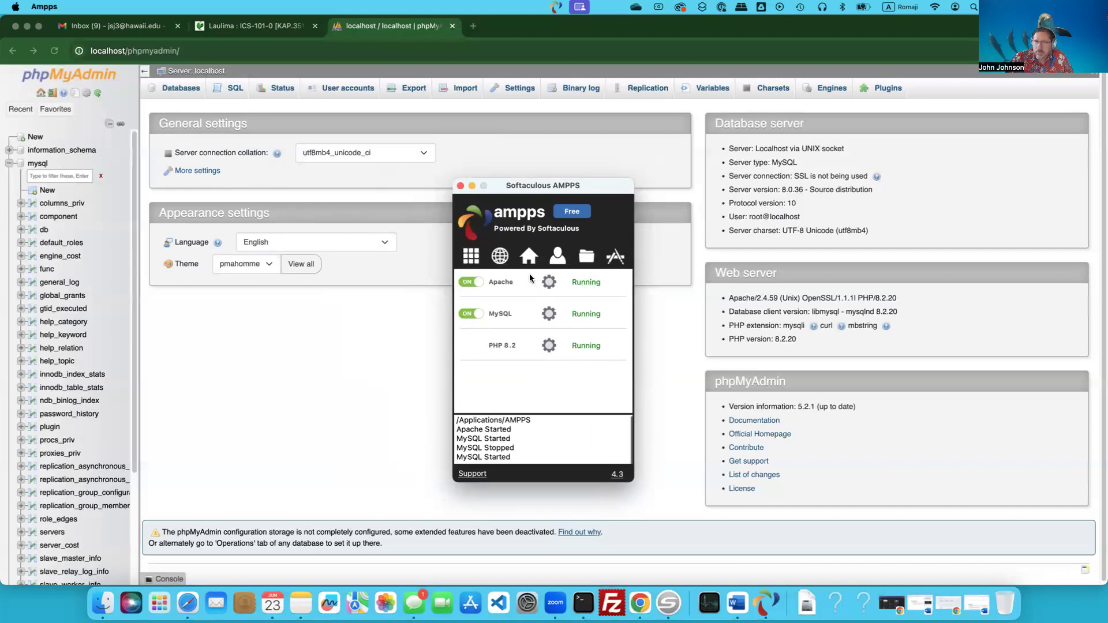
mouse_move(528, 280)
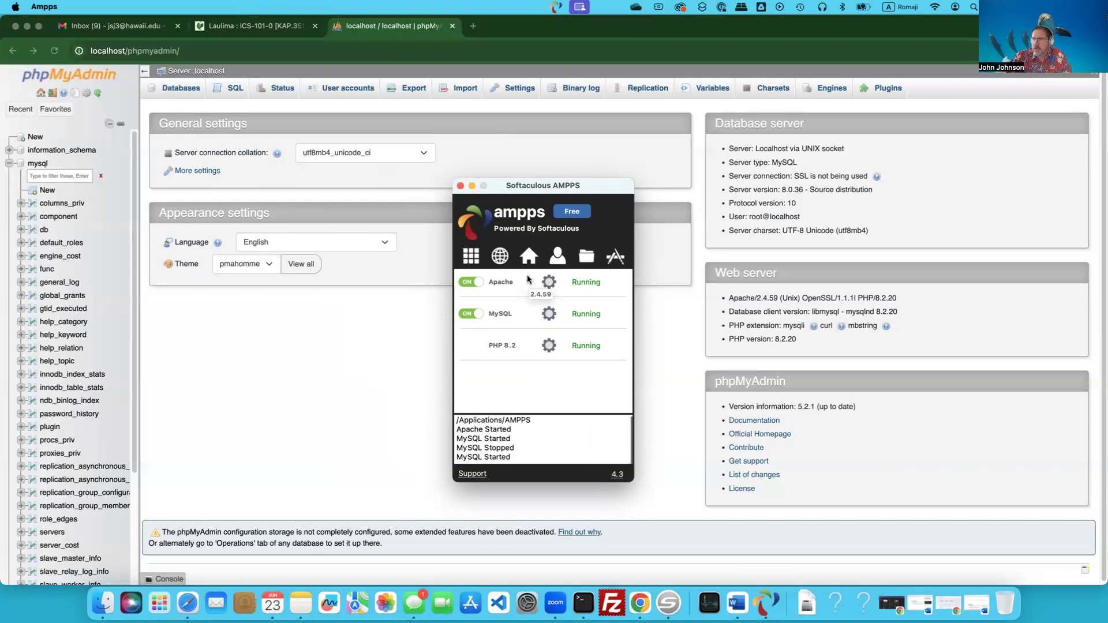